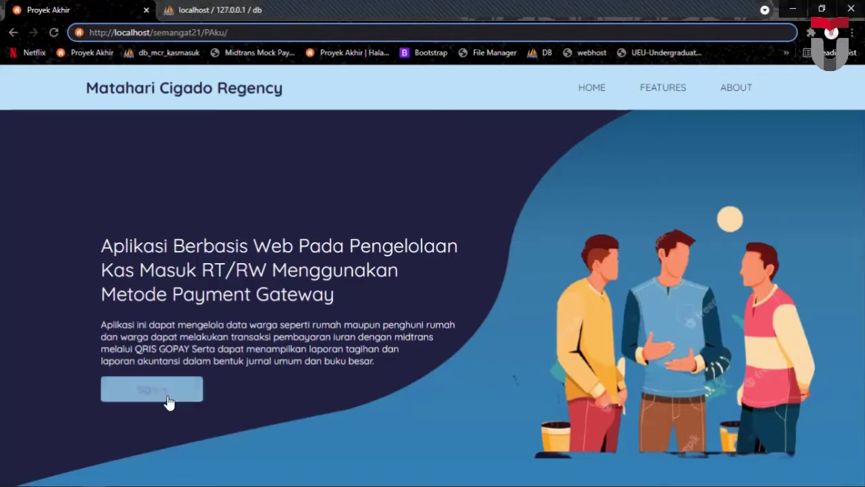
Sign in to SiKasKomplek with the 'admin' username and the account password.
left_click(165, 394)
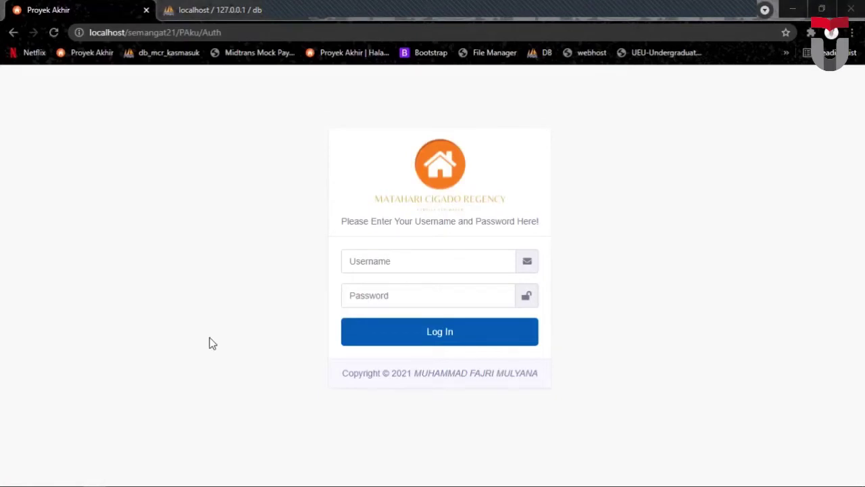
left_click(400, 261)
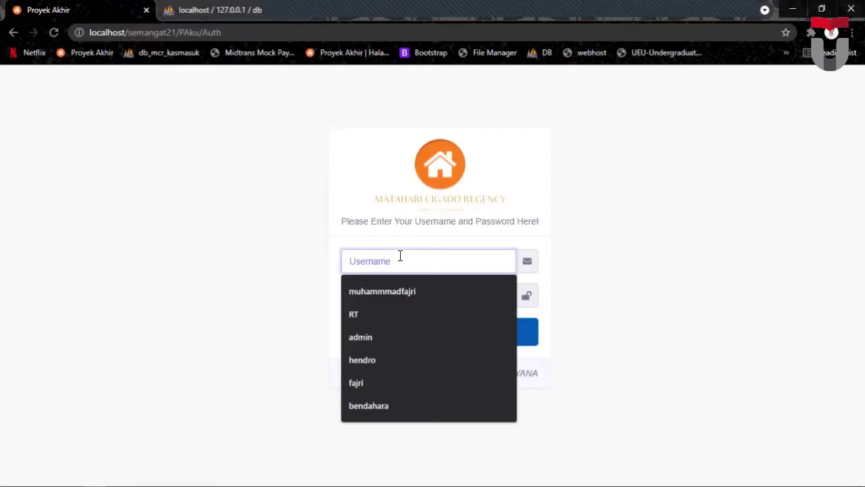
type("admin")
left_click(274, 258)
left_click(371, 295)
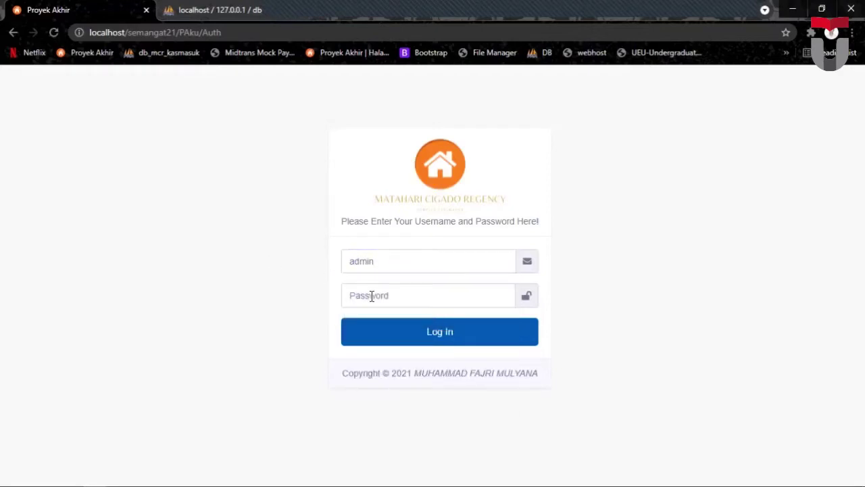
type("admin")
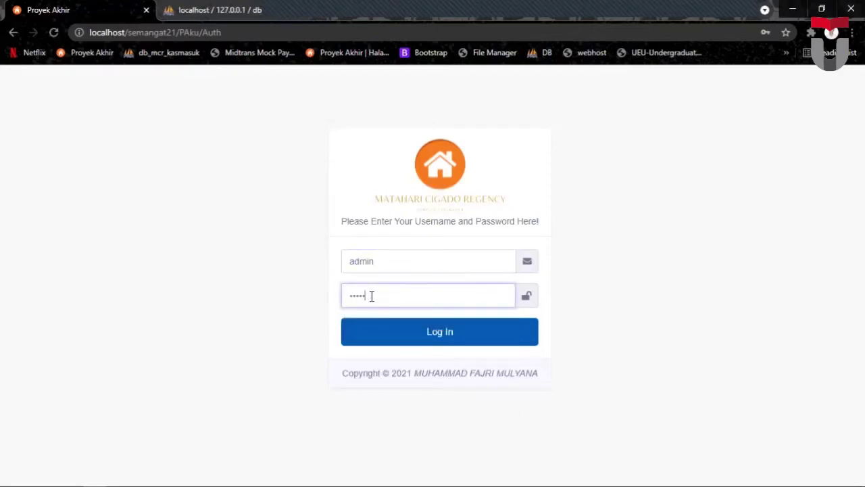
left_click(442, 338)
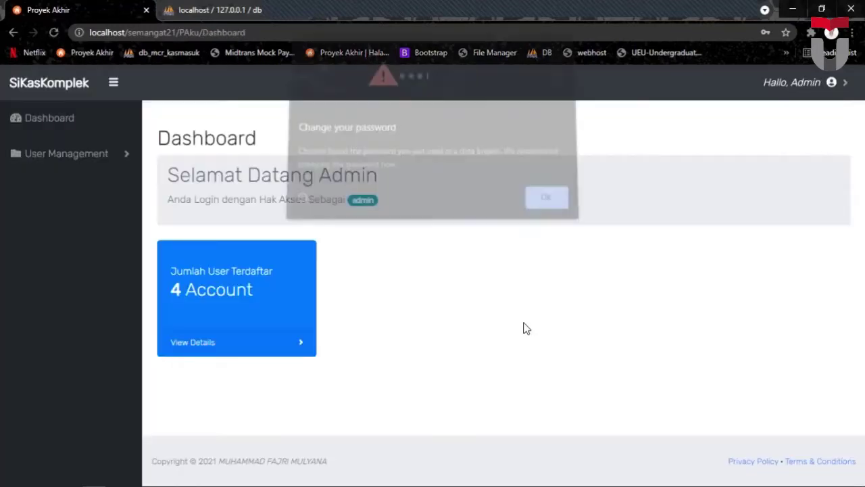
Dismiss the password alert and browse the User Management > User account list.
left_click(536, 198)
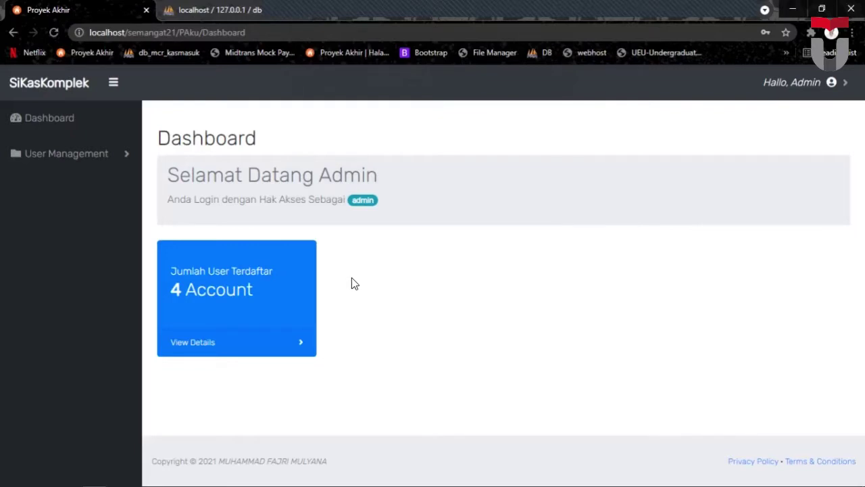
left_click(100, 156)
left_click(86, 189)
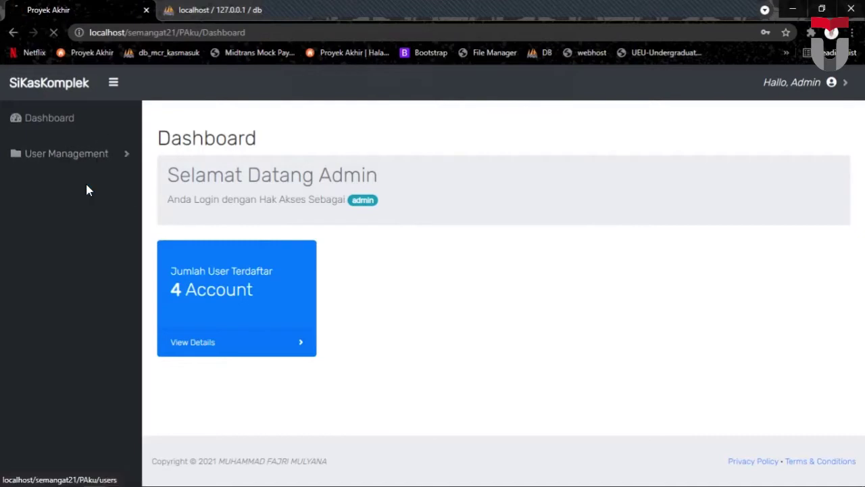
scroll(500, 251, "down", 2)
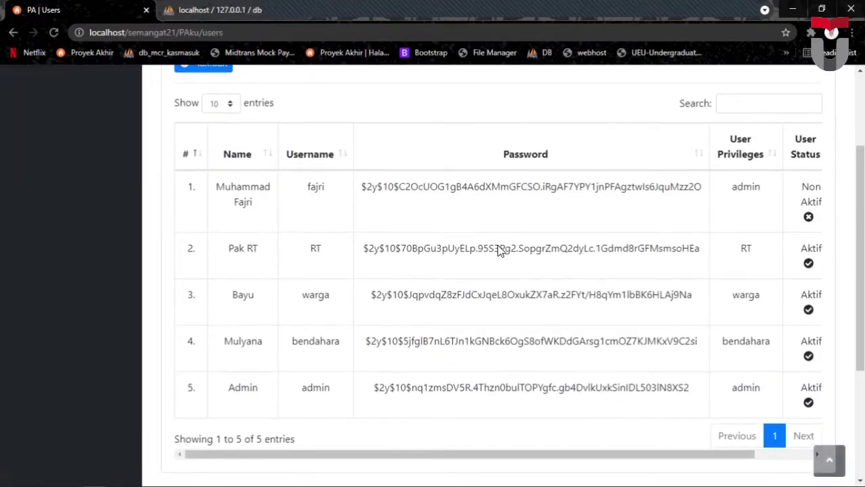
scroll(498, 248, "down", 1)
scroll(498, 247, "up", 1)
scroll(494, 246, "up", 2)
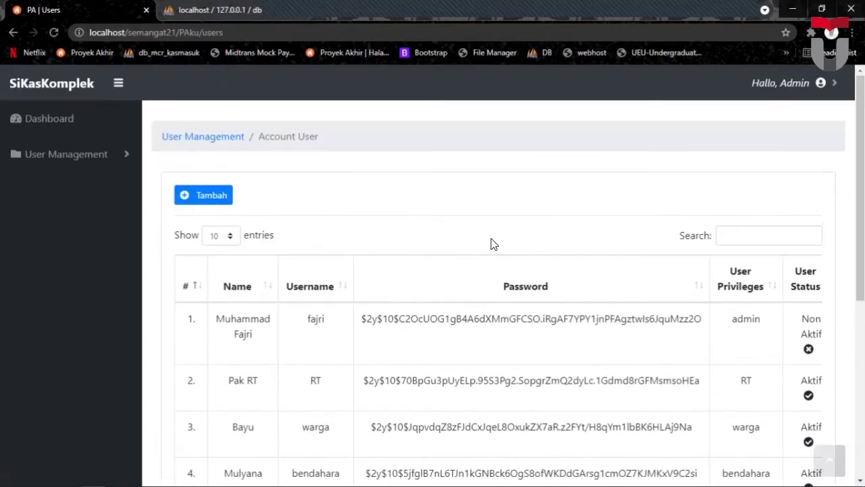
scroll(496, 236, "down", 1)
scroll(473, 213, "up", 1)
scroll(447, 216, "down", 1)
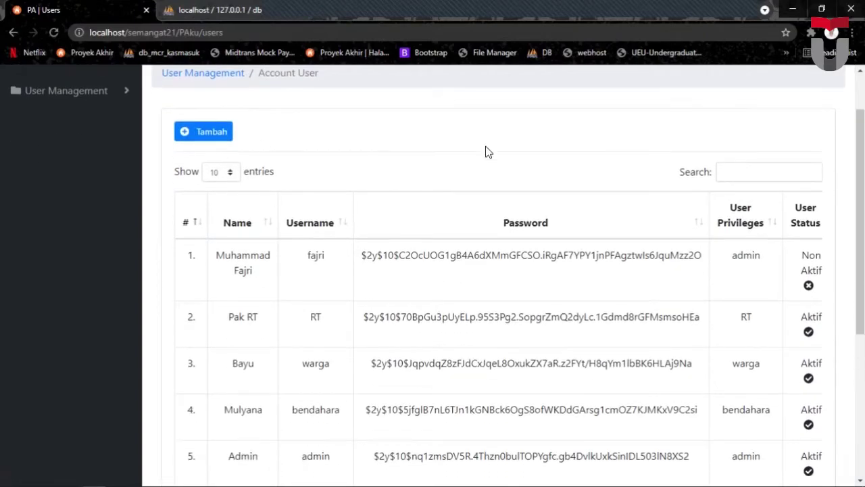
scroll(676, 122, "up", 1)
Log out of the admin account from the Hallo, Admin menu.
left_click(835, 83)
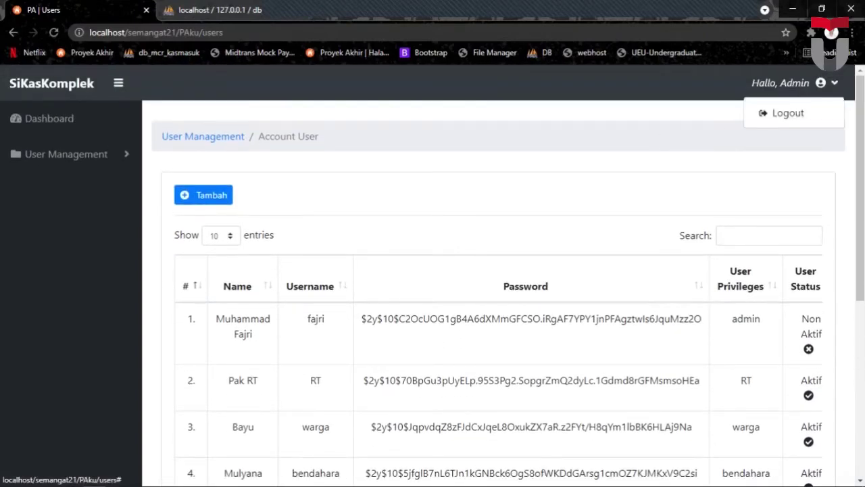
left_click(788, 115)
left_click(554, 180)
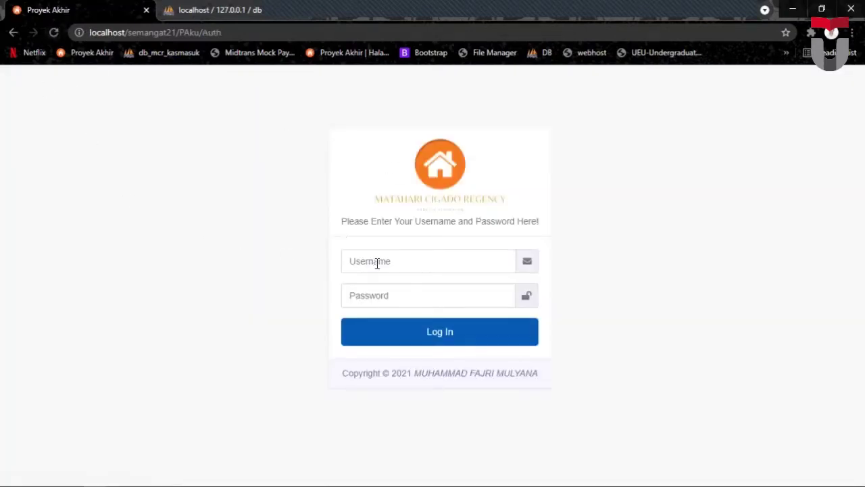
Log in as 'bendahara' using the saved username suggestion and the account password.
left_click(377, 263)
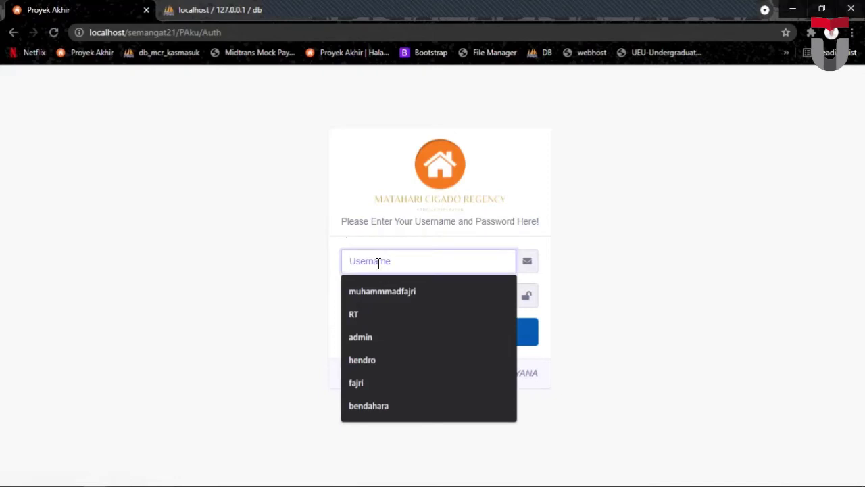
type("b")
key("Down")
left_click(381, 290)
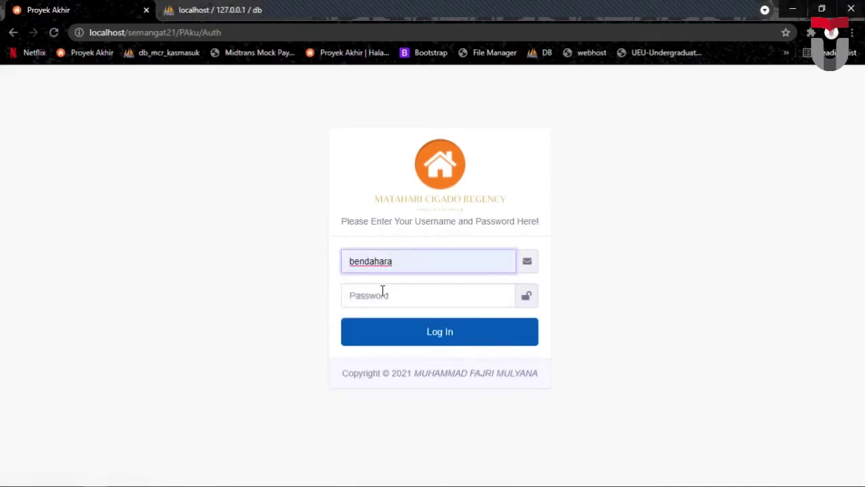
left_click(383, 295)
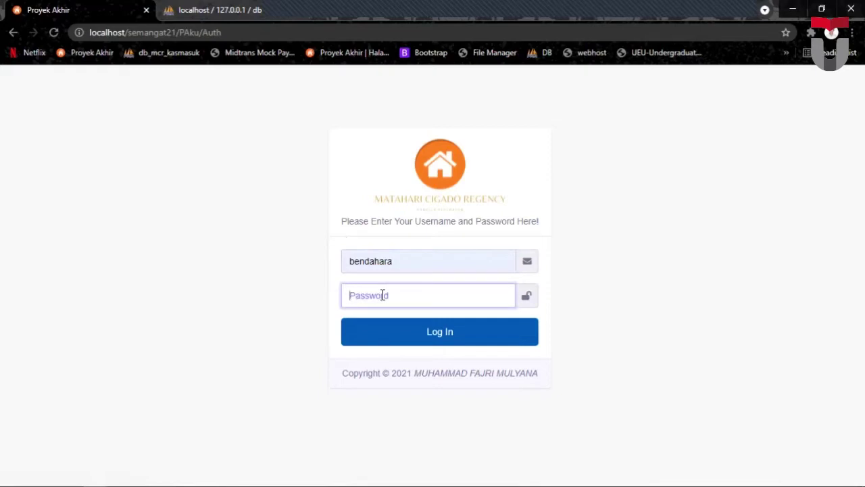
type("bendahara")
key("Return")
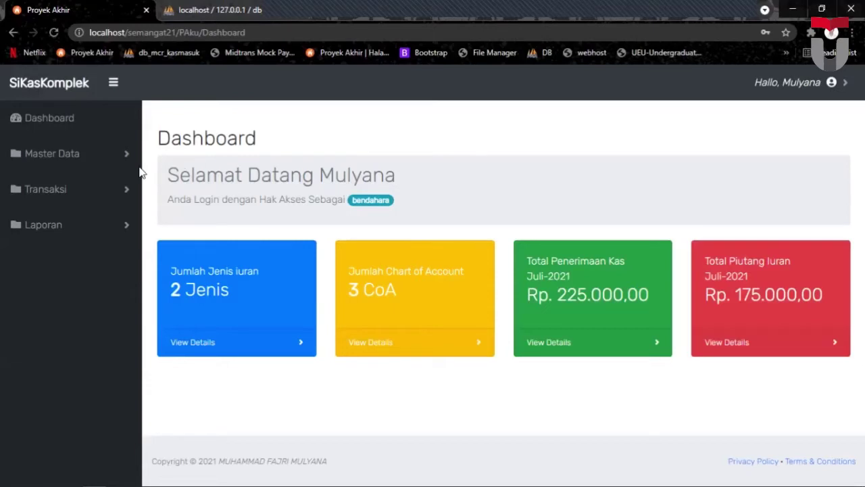
Check the Iuran Warga add and Keamanan edit forms without saving, then open Chart of Account.
left_click(79, 159)
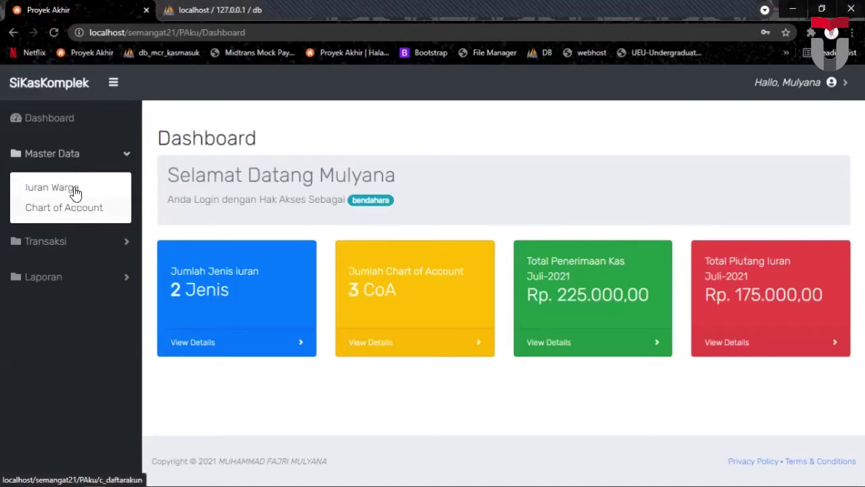
left_click(76, 188)
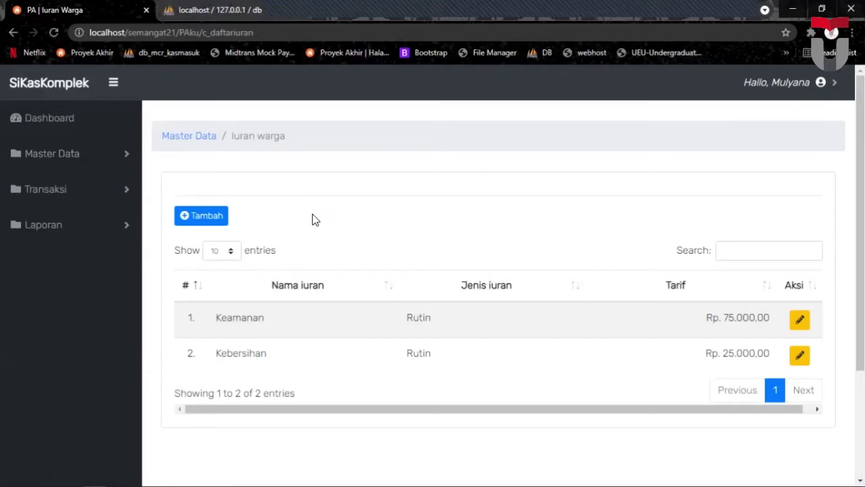
left_click(215, 217)
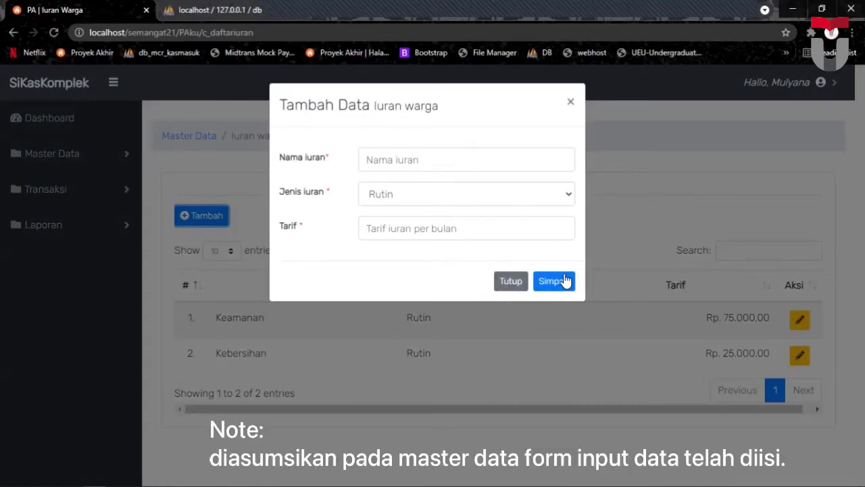
left_click(508, 282)
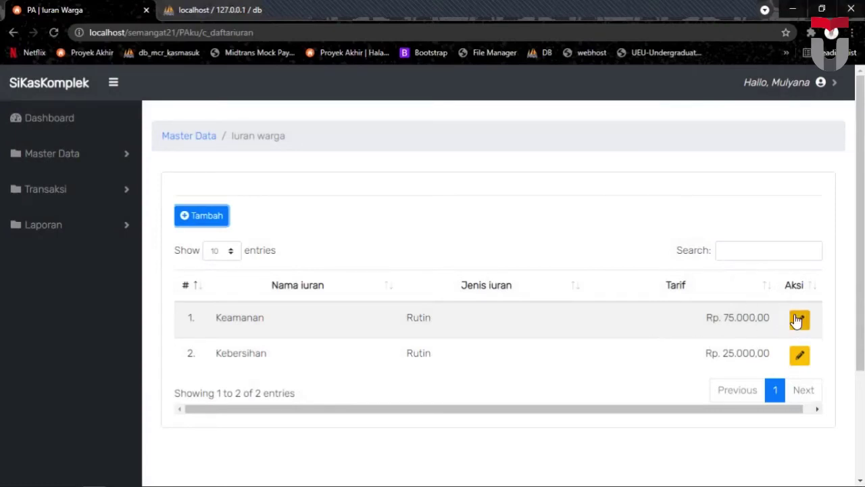
left_click(798, 322)
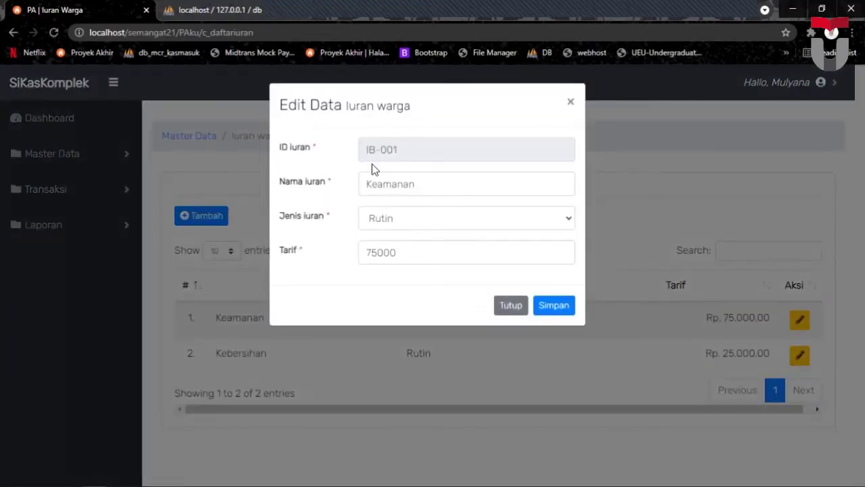
left_click(518, 310)
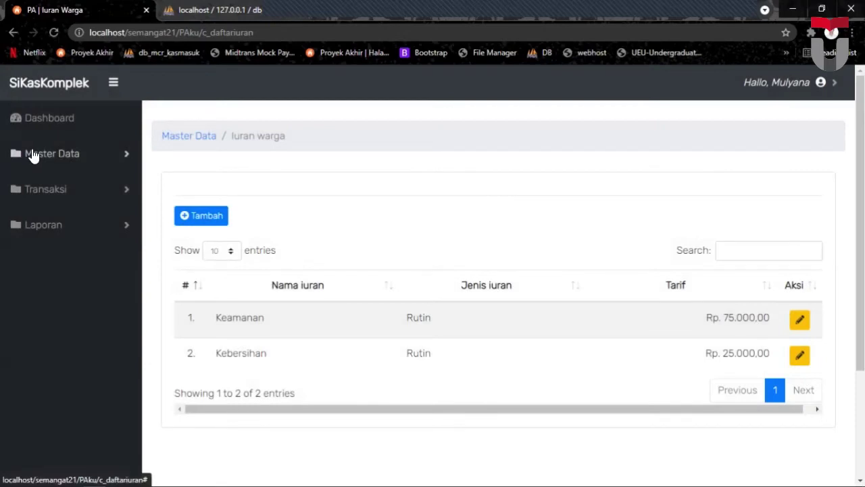
left_click(32, 154)
left_click(56, 208)
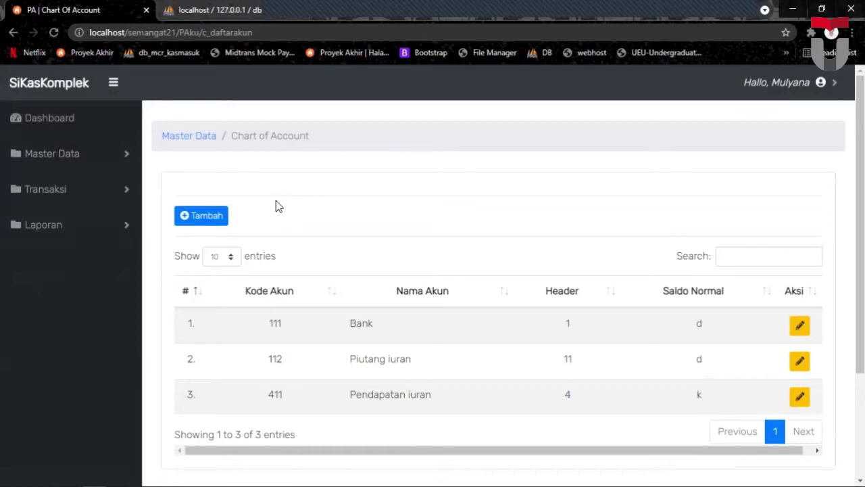
Close the Chart of Account add form unsaved and expand the Transaksi section.
left_click(217, 216)
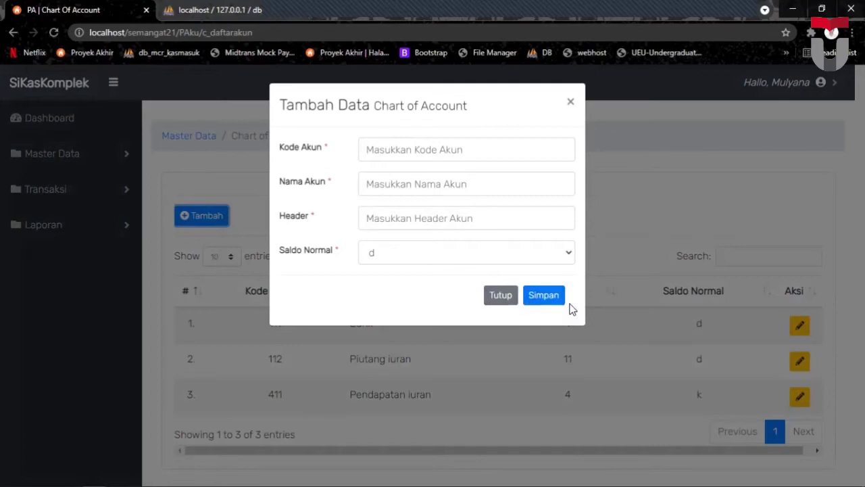
left_click(500, 297)
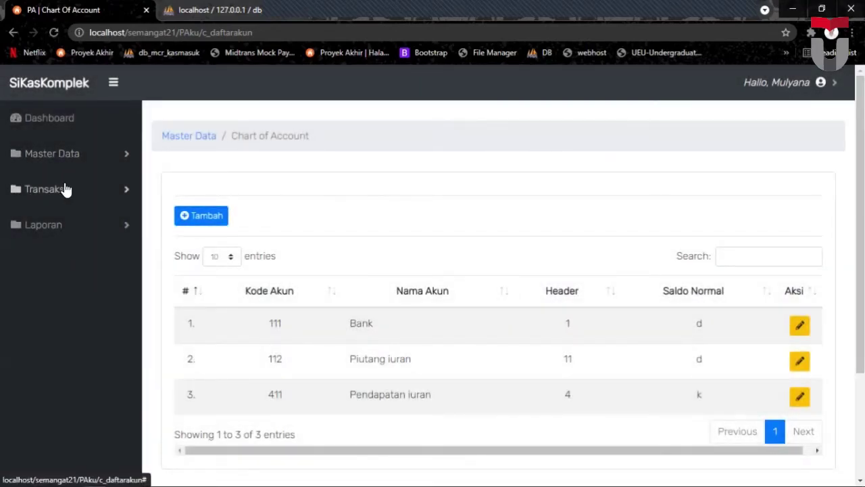
left_click(64, 189)
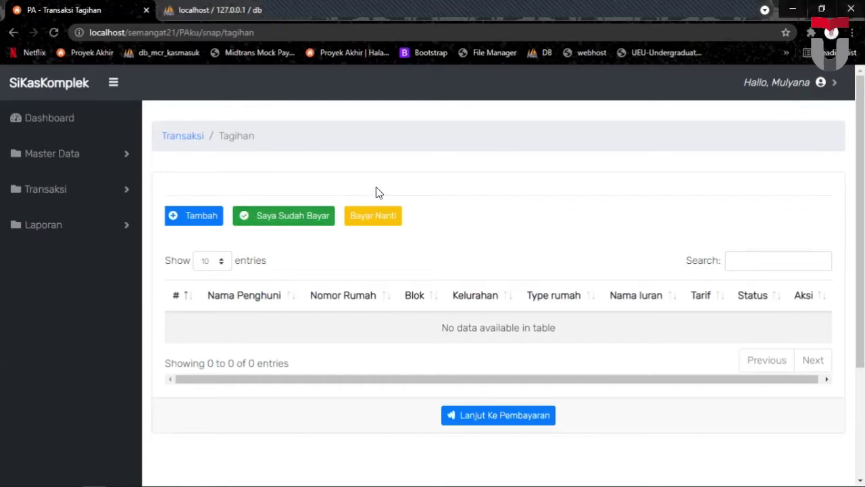
Add a Keamanan bill for resident PH-005 and dismiss the success alert.
left_click(202, 219)
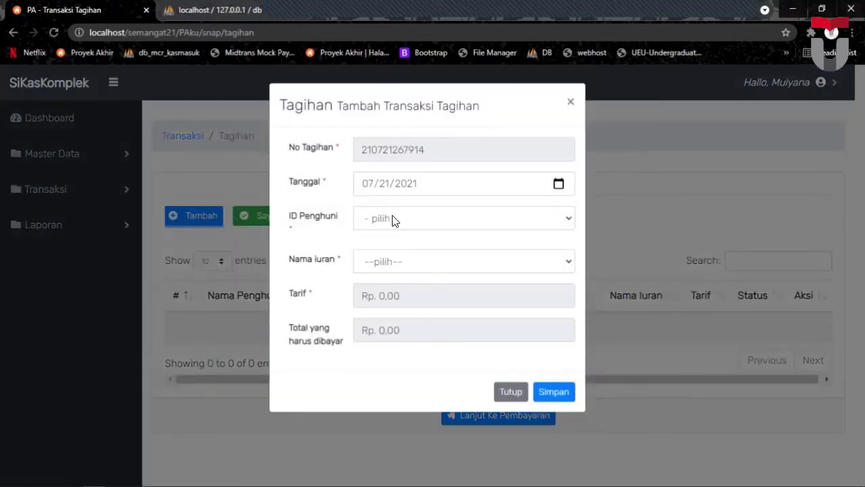
left_click(394, 219)
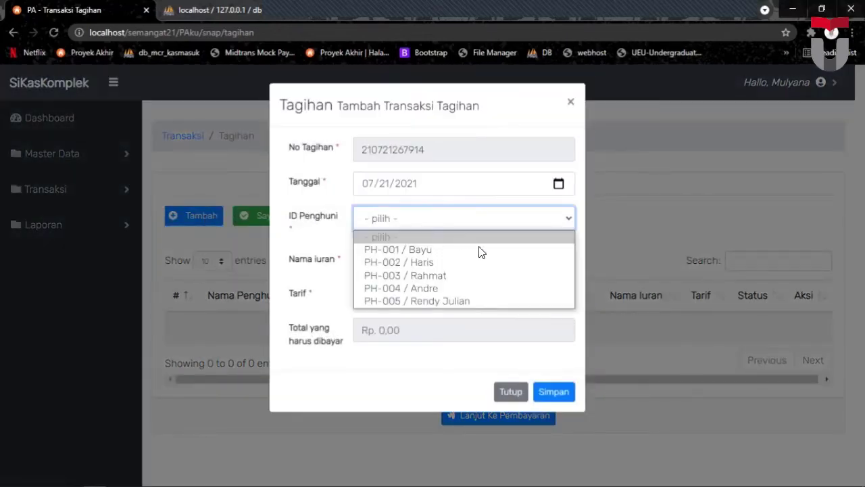
left_click(444, 302)
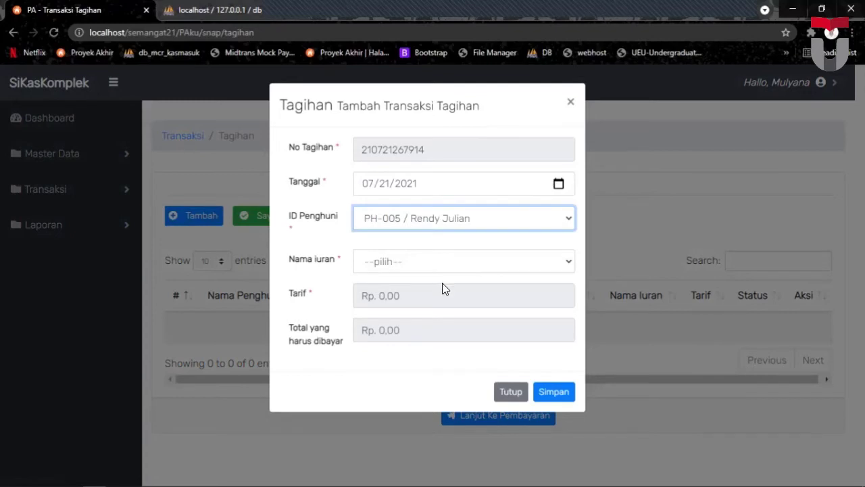
left_click(436, 264)
left_click(423, 295)
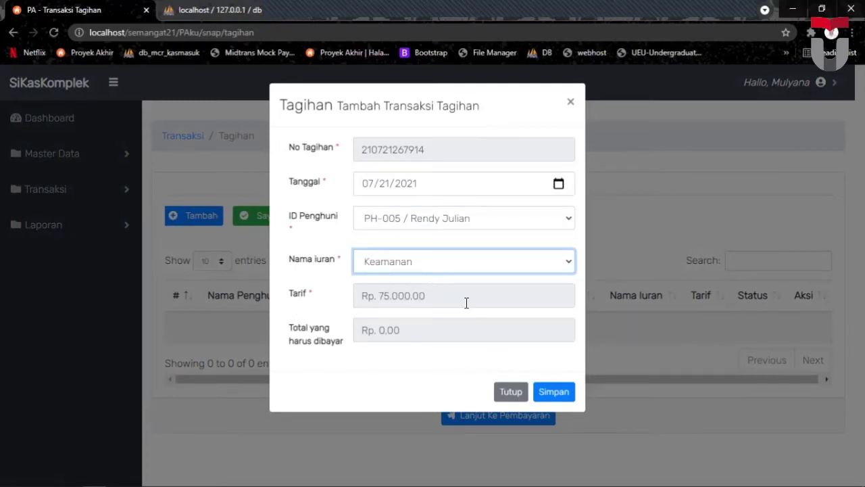
left_click(546, 392)
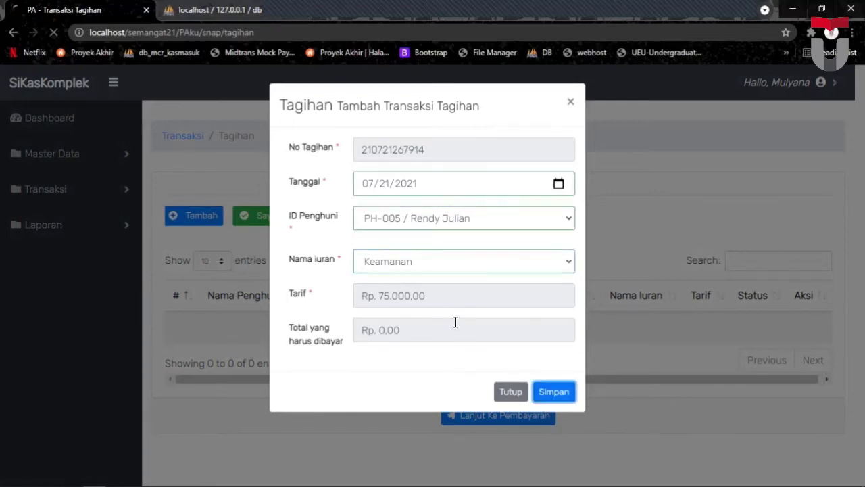
scroll(352, 267, "down", 1)
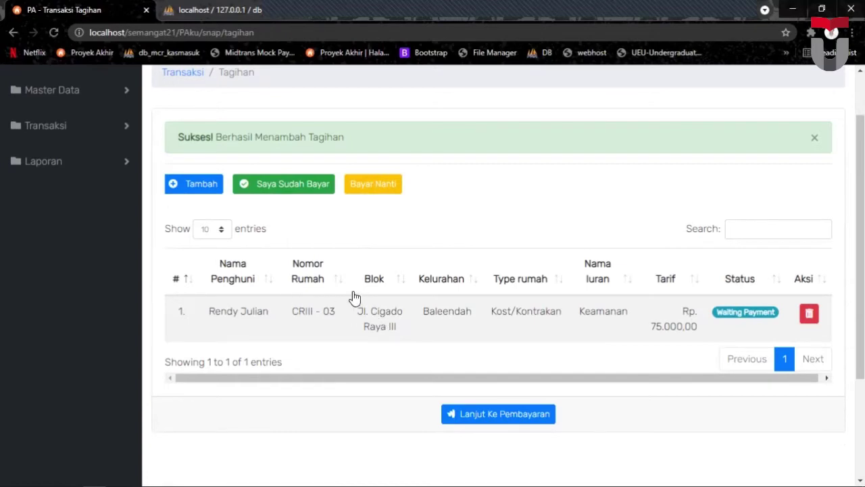
scroll(355, 296, "up", 2)
left_click(801, 201)
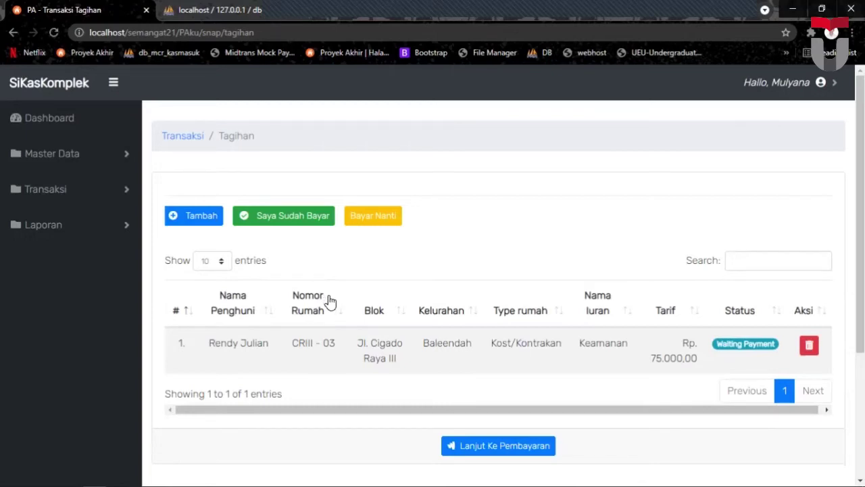
Expand and collapse the reports section, then open the account menu.
left_click(70, 233)
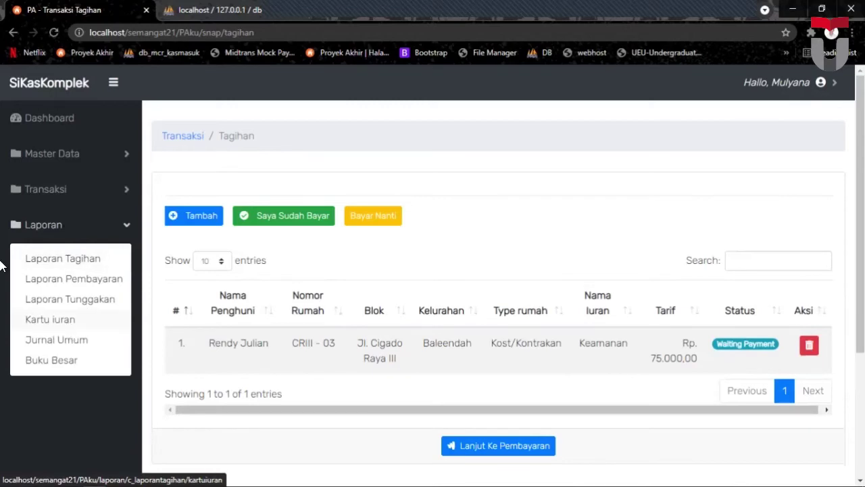
left_click(134, 229)
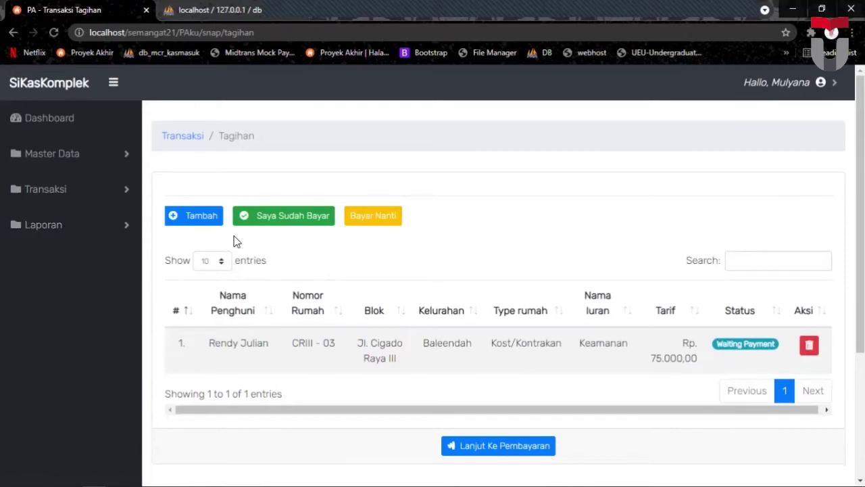
left_click(784, 82)
Log out of the admin session and log in with the 'warga' account and its password.
left_click(786, 112)
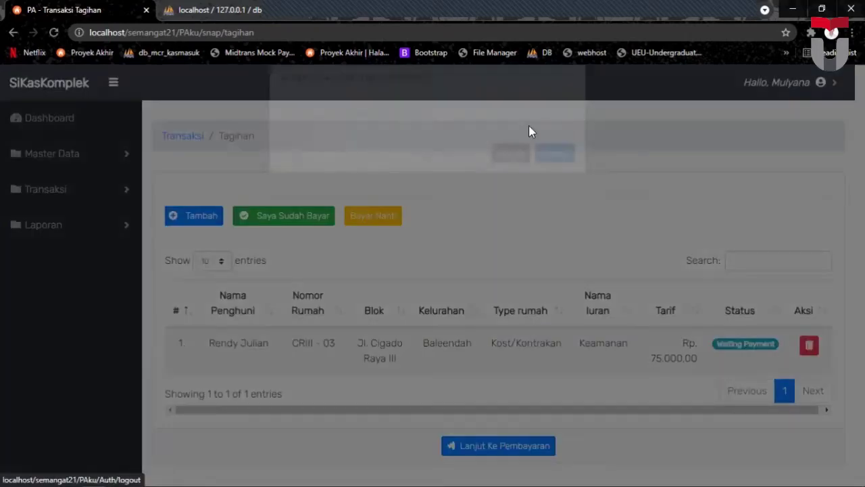
left_click(557, 181)
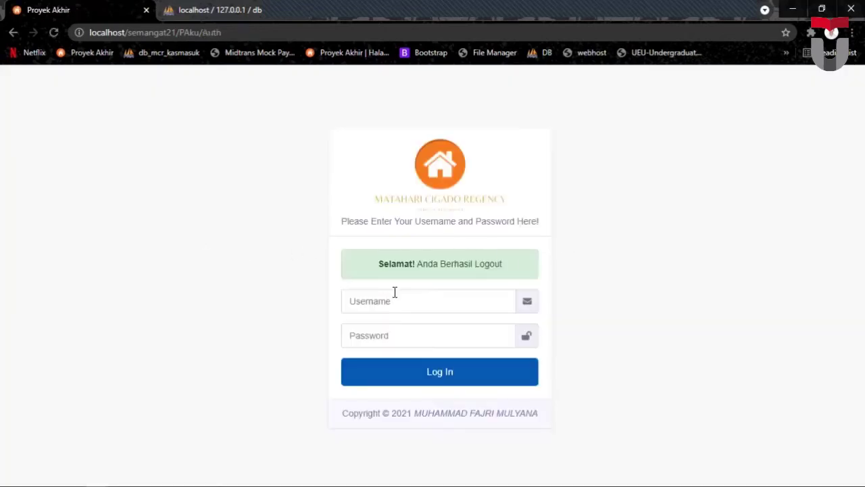
left_click(404, 305)
type("warga")
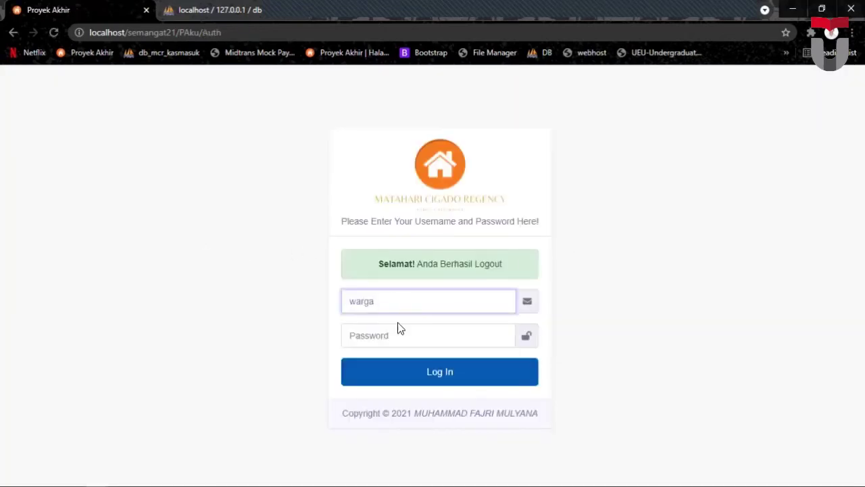
left_click(396, 331)
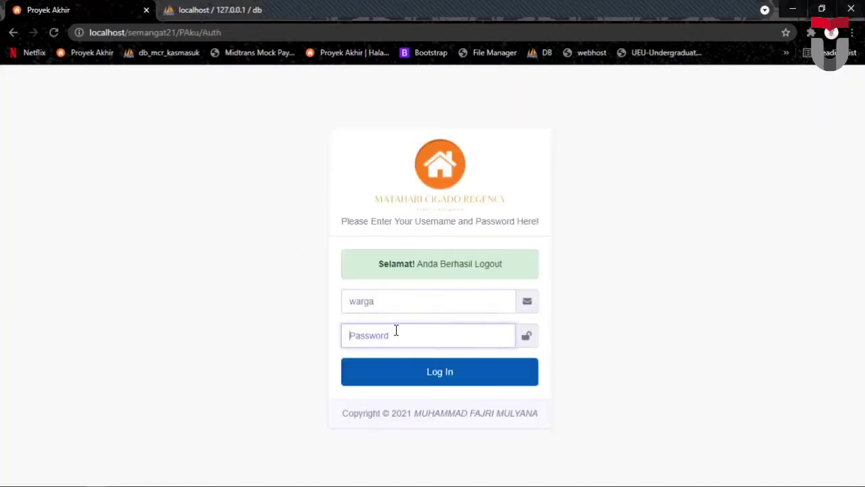
type("warga")
key("Return")
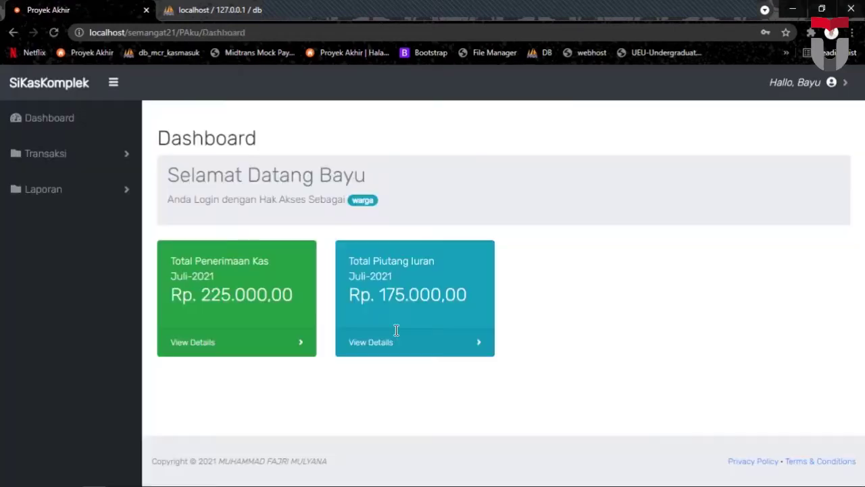
left_click(547, 205)
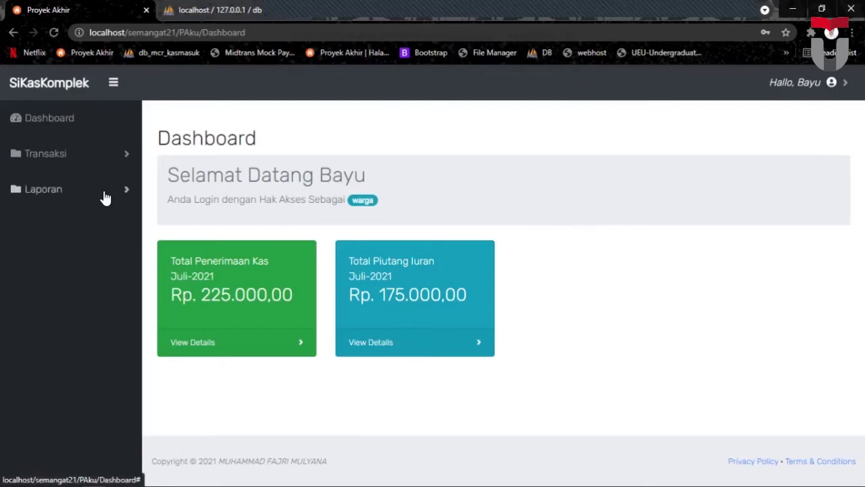
left_click(67, 163)
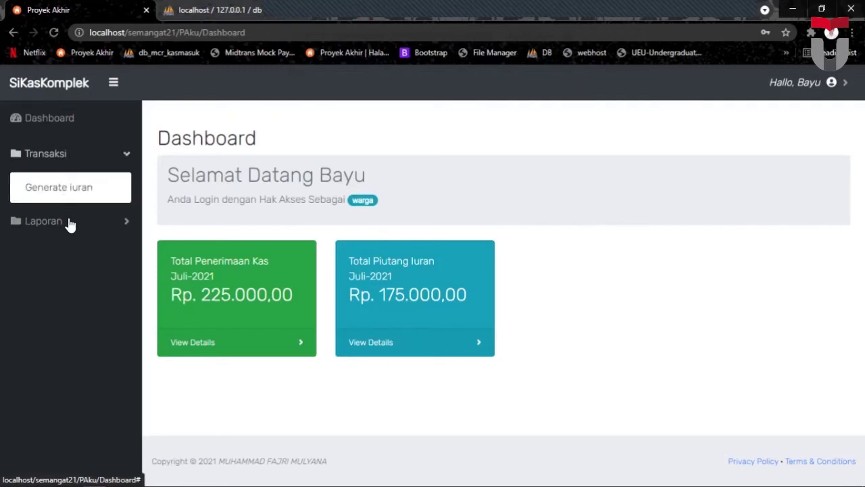
Pay the outstanding bill from Generate iuran, confirming a total of 75000 and entering the payer's e-mail.
left_click(59, 187)
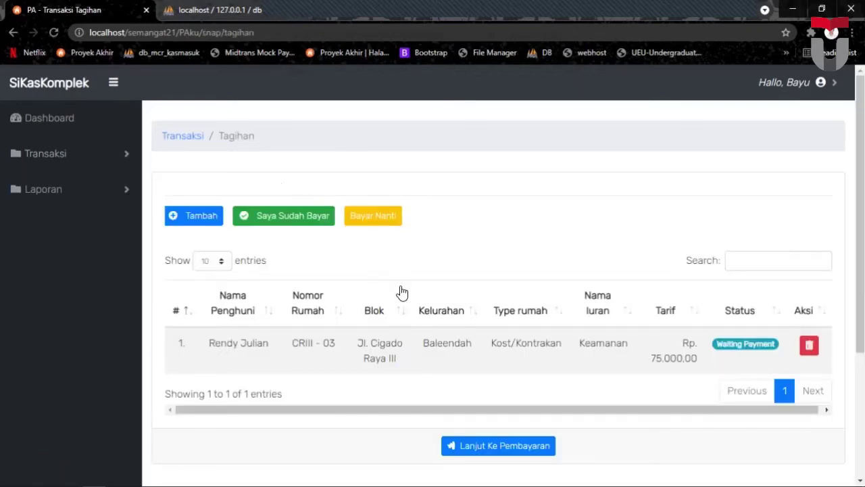
scroll(481, 215, "down", 2)
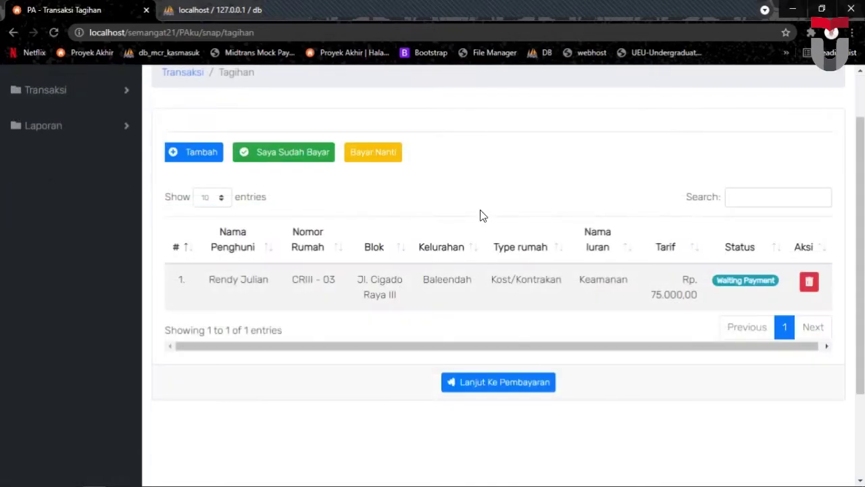
left_click(501, 383)
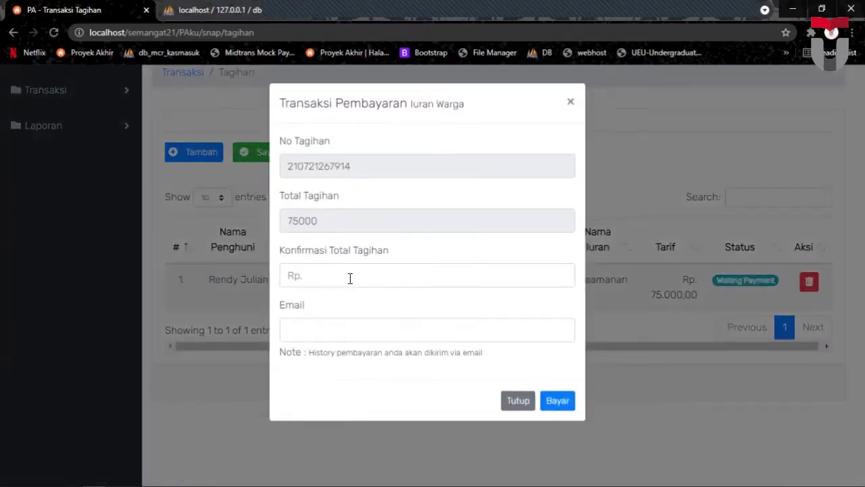
left_click(343, 270)
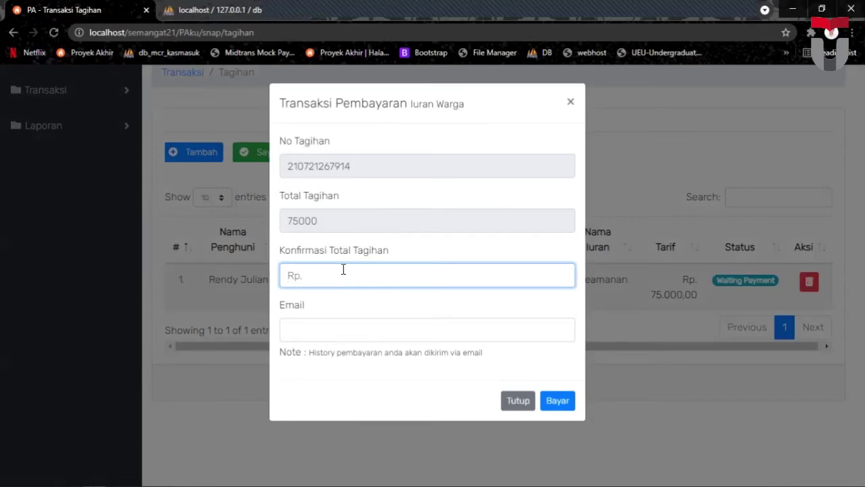
type("75000")
left_click(367, 323)
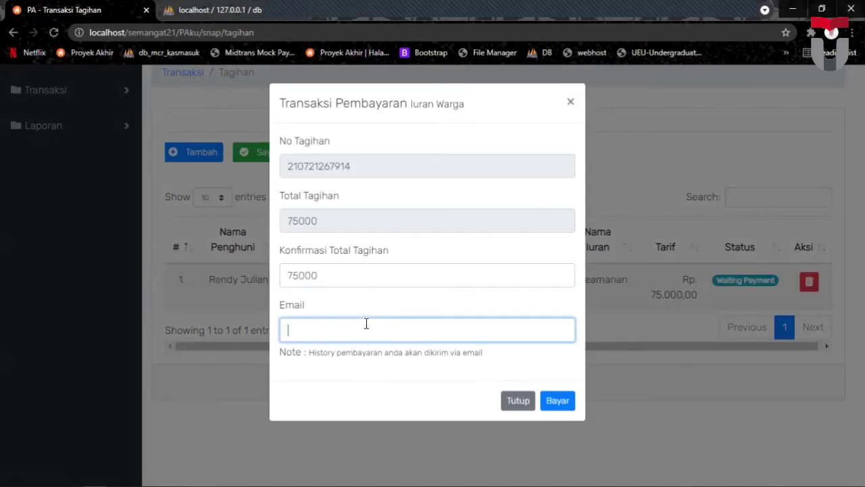
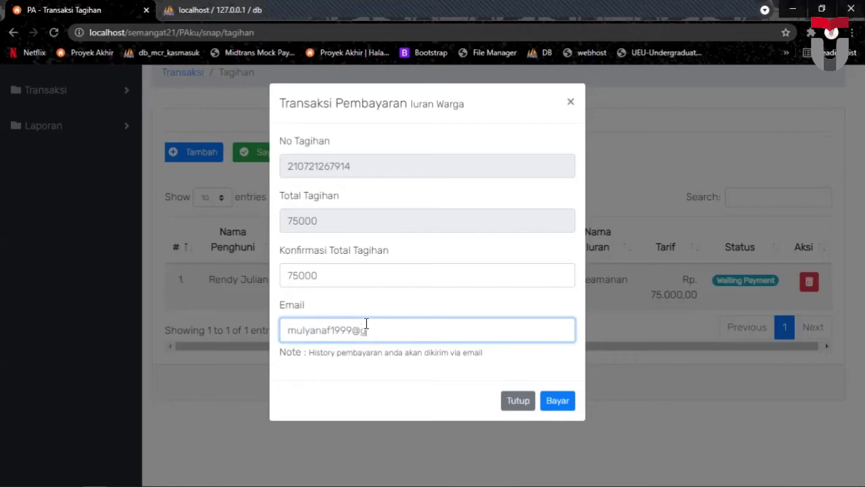
left_click(319, 302)
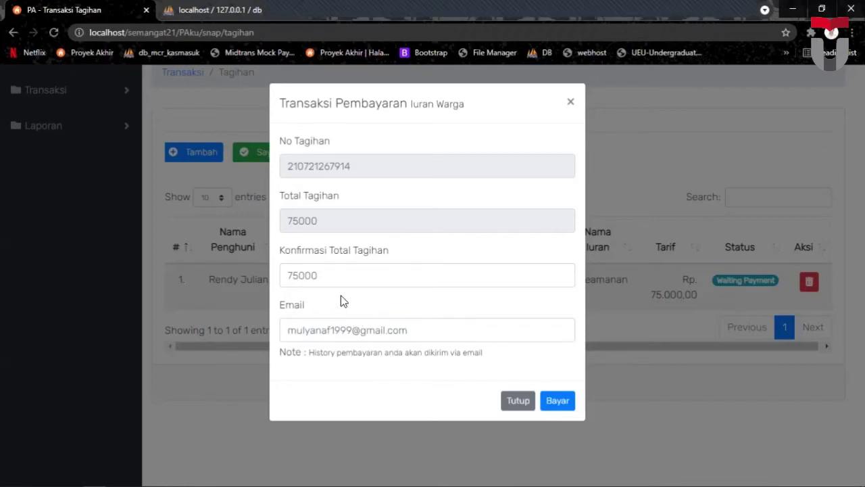
left_click(558, 399)
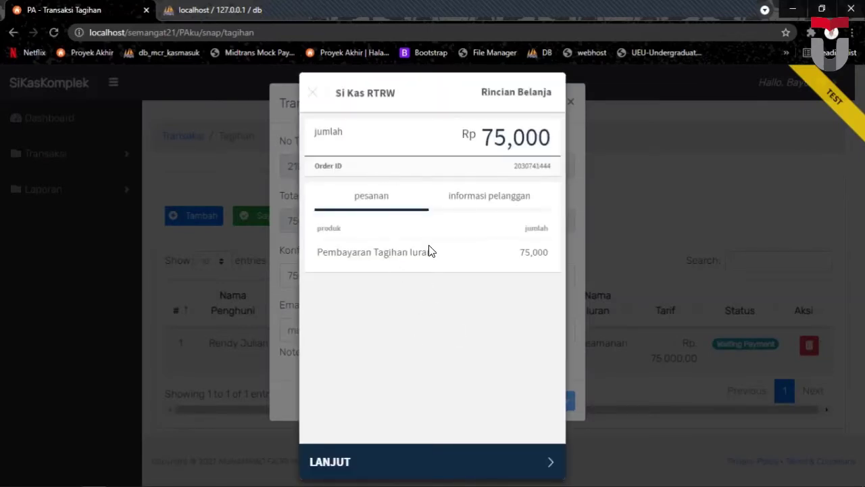
Pick GoPay in the Rp 75,000 checkout and copy the QR code's image address.
left_click(469, 203)
left_click(375, 195)
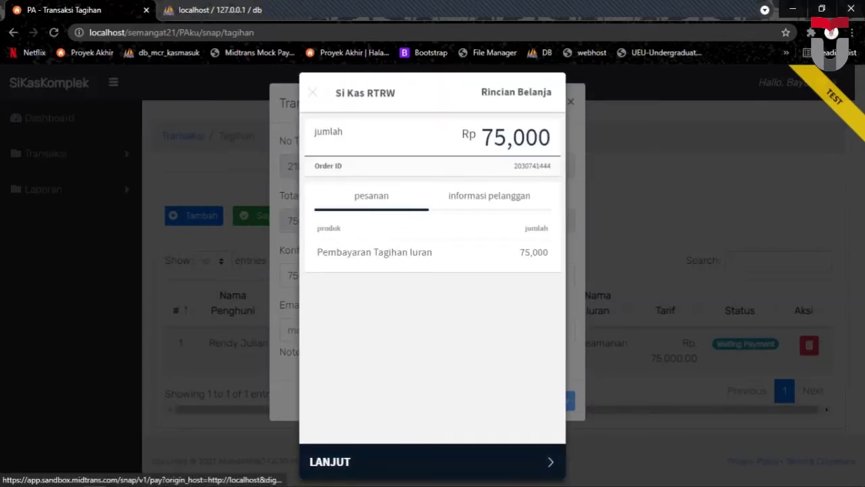
left_click(382, 462)
scroll(417, 353, "down", 2)
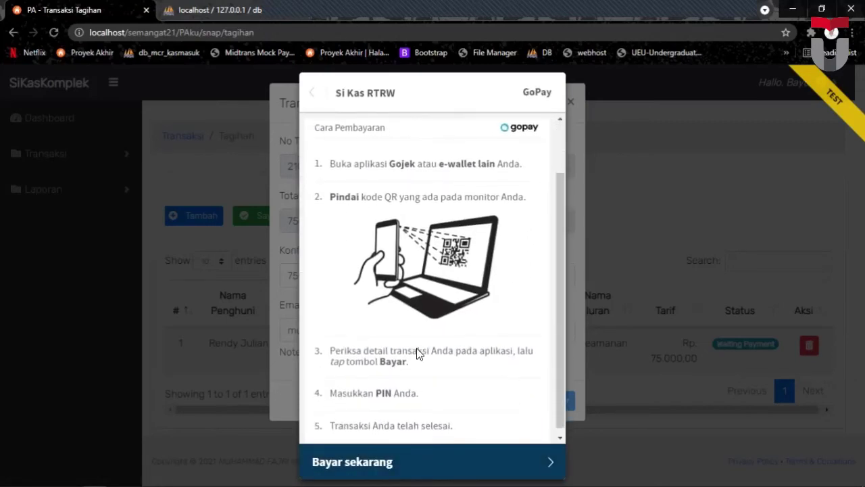
scroll(417, 352, "up", 2)
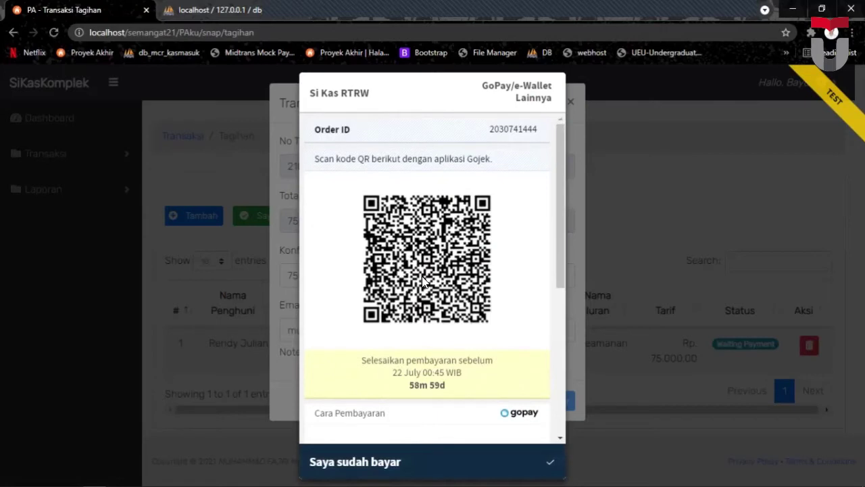
right_click(418, 237)
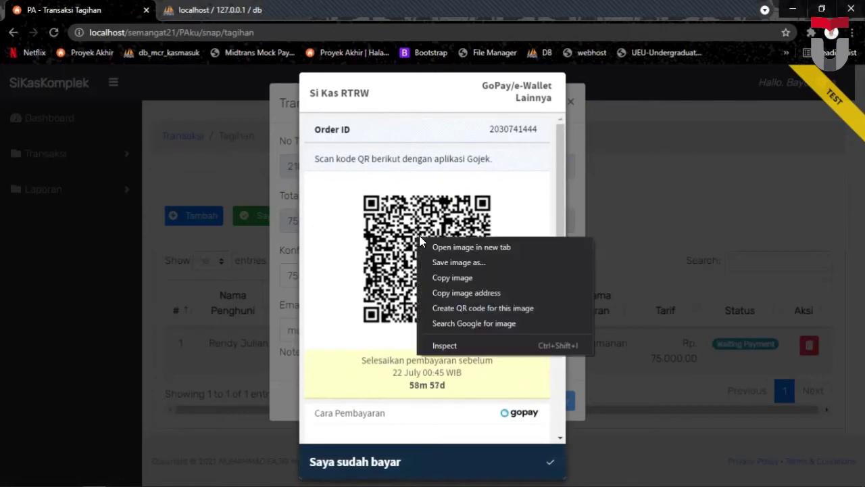
left_click(446, 293)
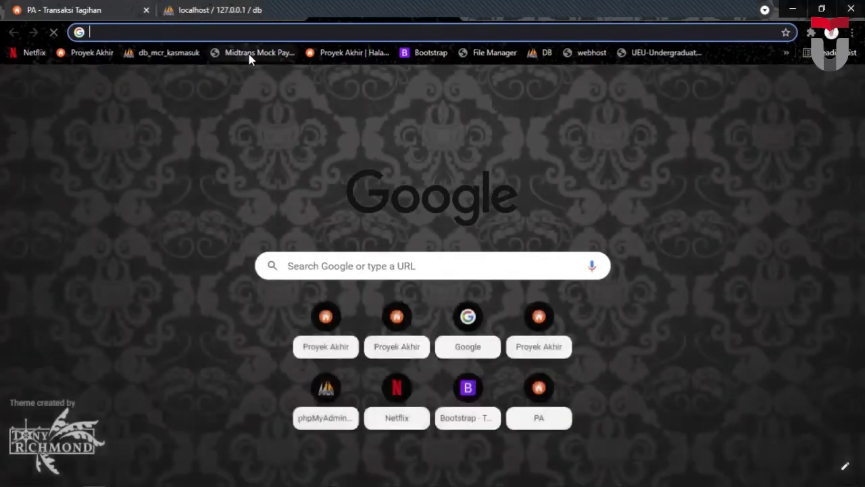
Paste the QR code URL into Midtrans Mock Pay, then scan and pay the GoPay QRIS transaction.
left_click(250, 54)
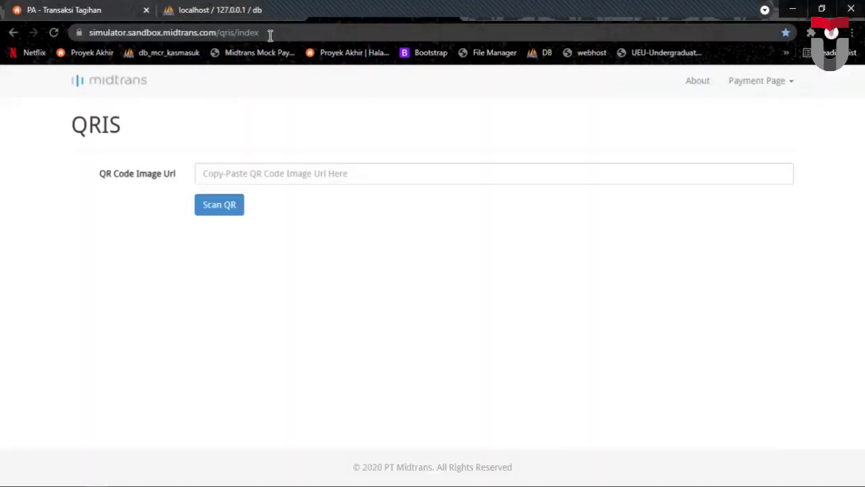
left_click_drag(271, 35, 87, 37)
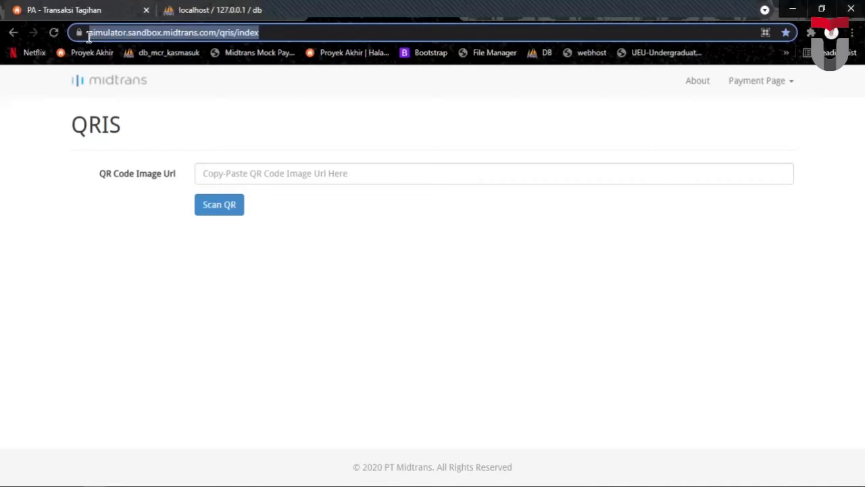
left_click(338, 170)
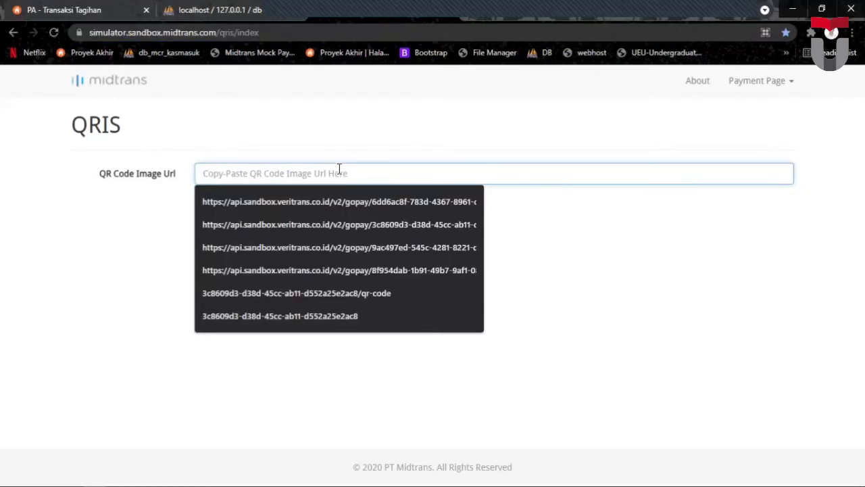
right_click(338, 170)
left_click(388, 269)
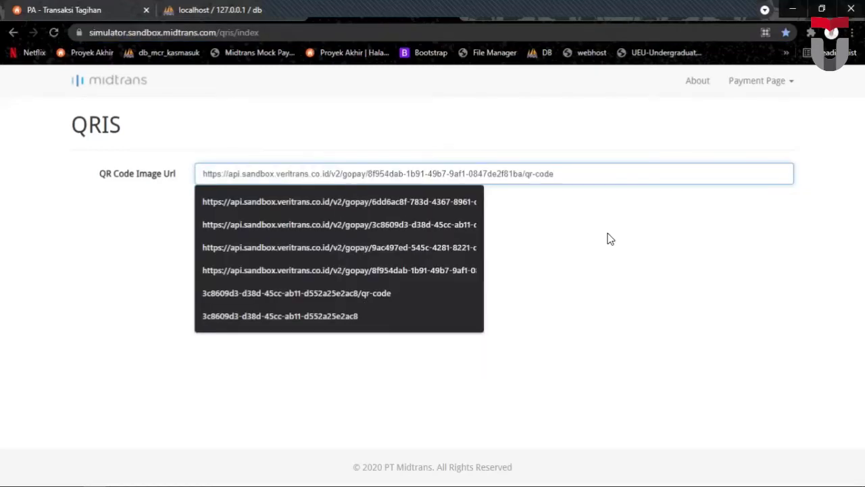
left_click(607, 239)
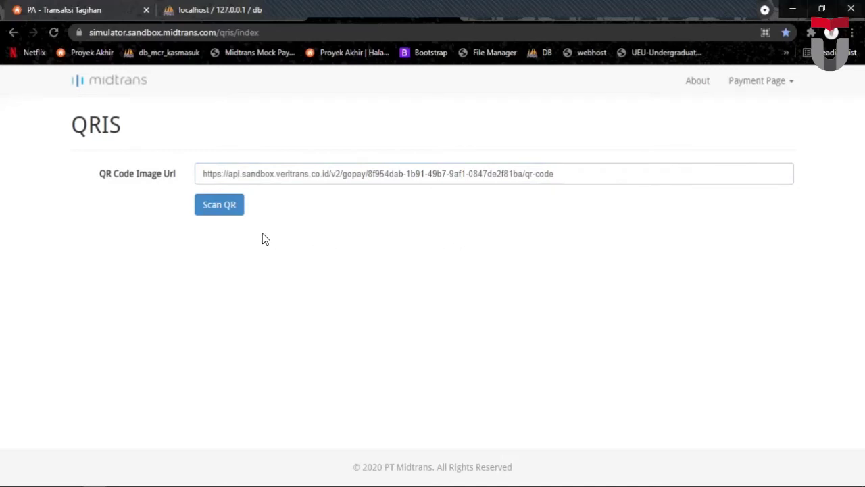
left_click(222, 208)
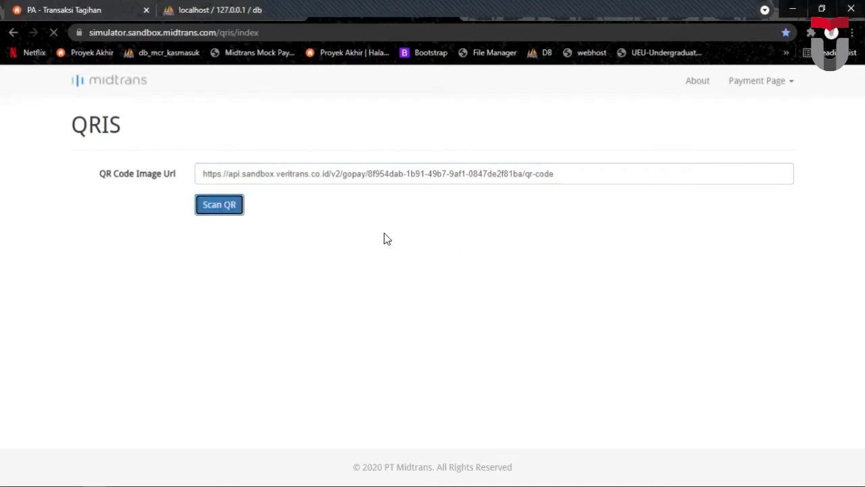
left_click(215, 245)
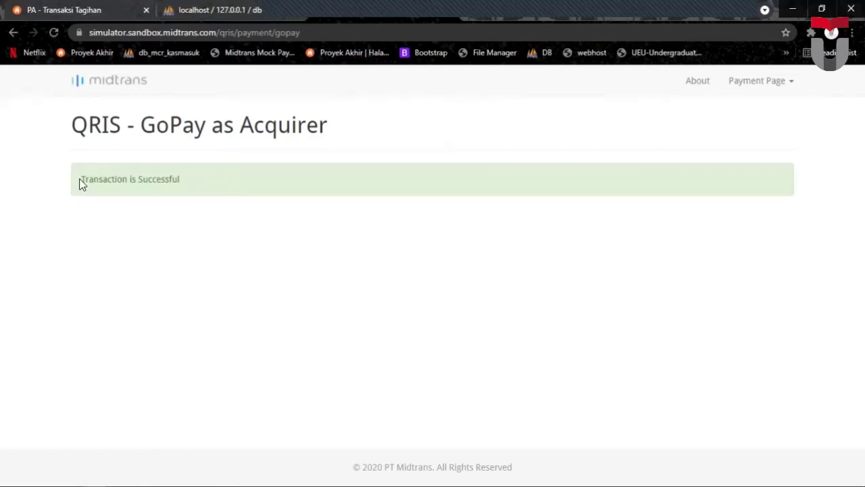
left_click_drag(82, 179, 204, 196)
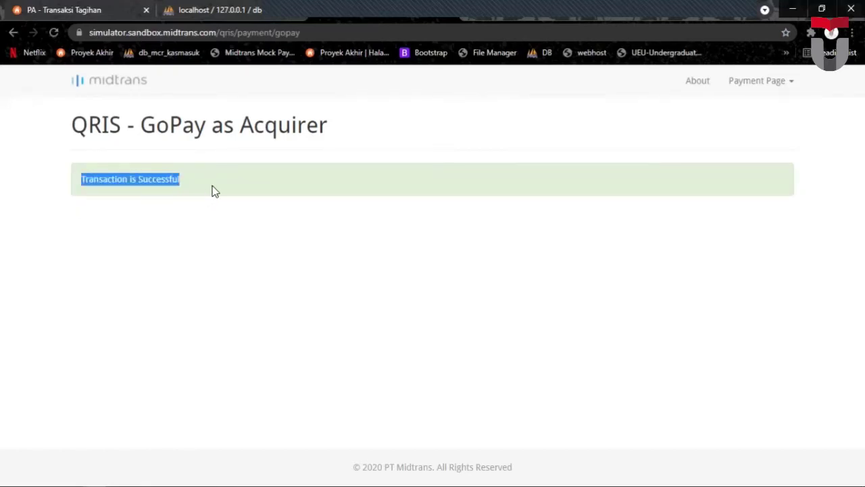
left_click(215, 185)
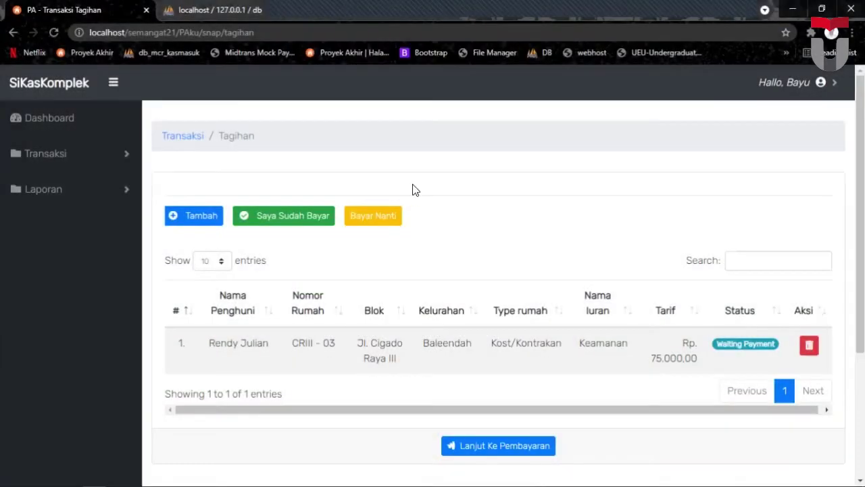
Confirm the Keamanan bill as paid, dismiss the Sukses alert, and expand the Laporan menu.
left_click(279, 216)
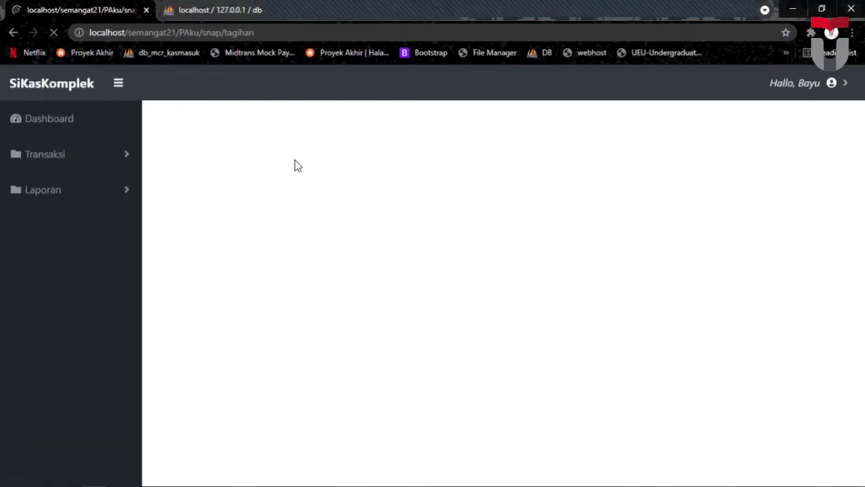
left_click_drag(165, 204, 318, 219)
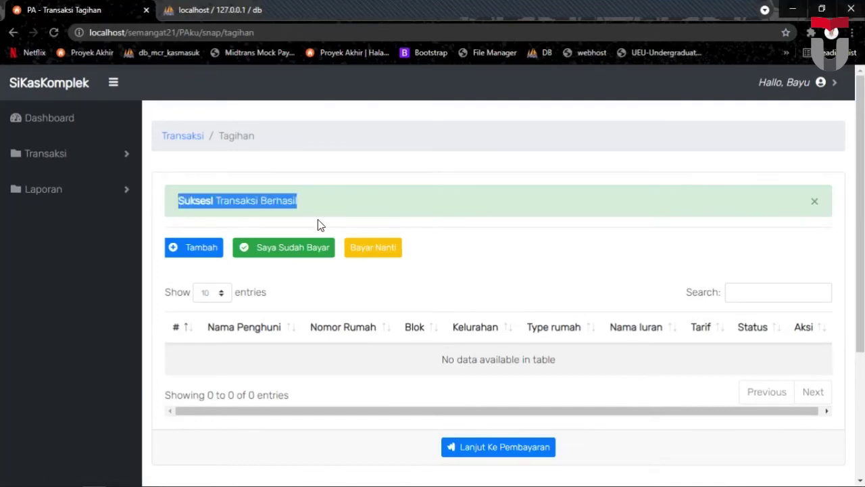
left_click(365, 201)
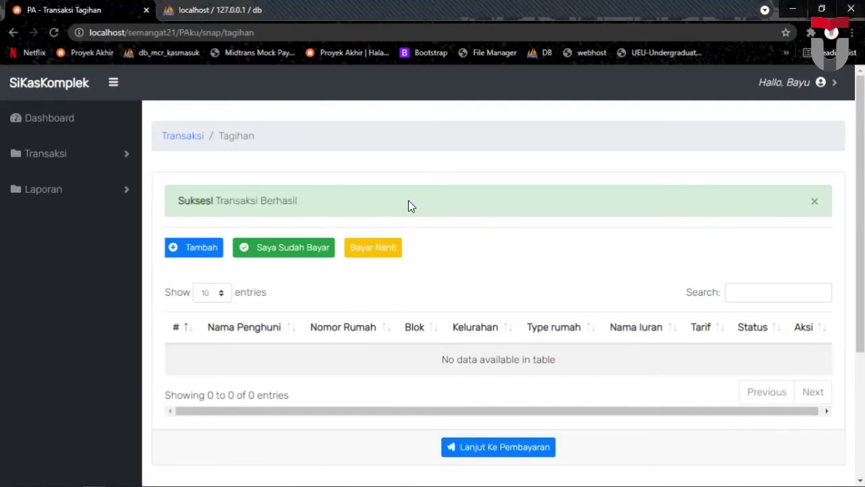
left_click(813, 201)
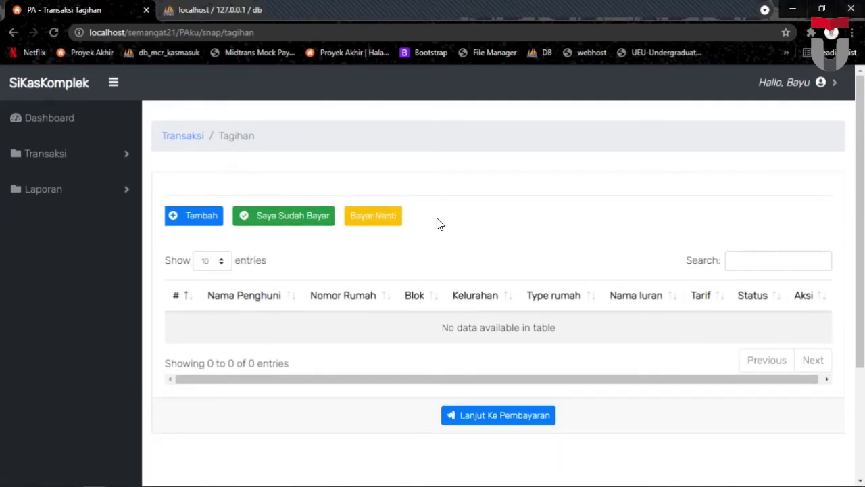
left_click(62, 192)
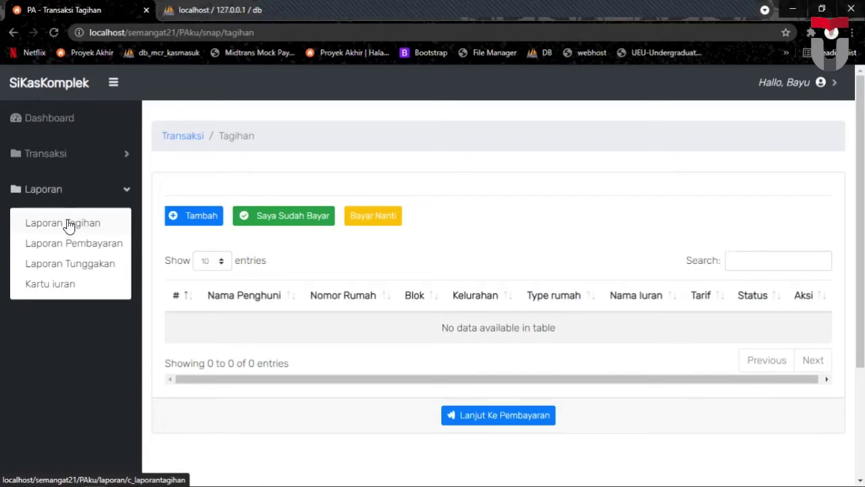
View the Laporan Tagihan bills report.
left_click(68, 226)
scroll(360, 222, "down", 2)
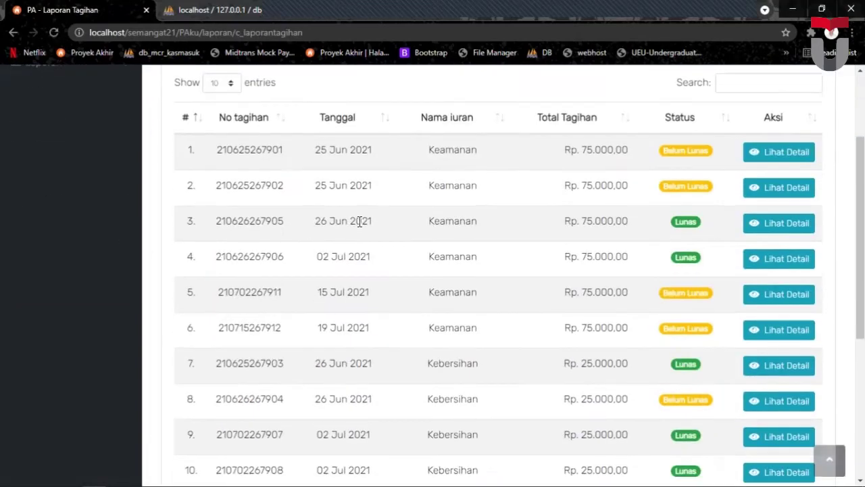
scroll(385, 226, "down", 3)
scroll(370, 207, "up", 5)
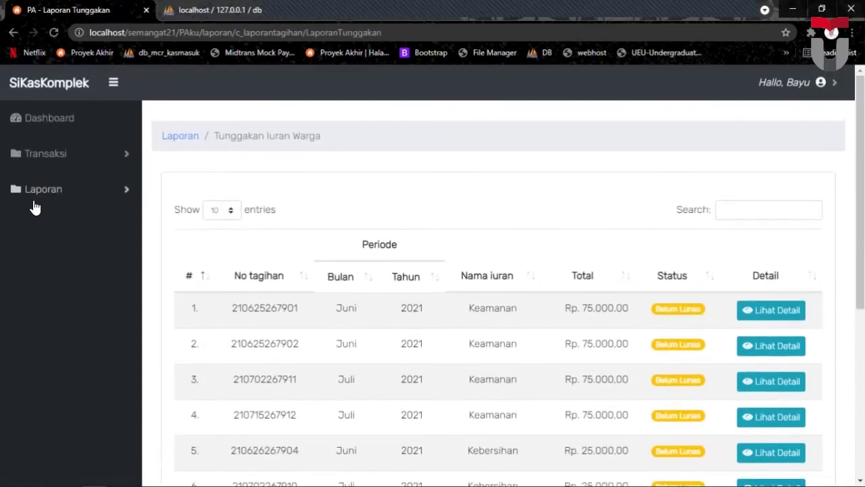
Check the new Rp. 75.000,00 GoPay payment in Laporan Pembayaran, then open the account menu.
left_click(38, 195)
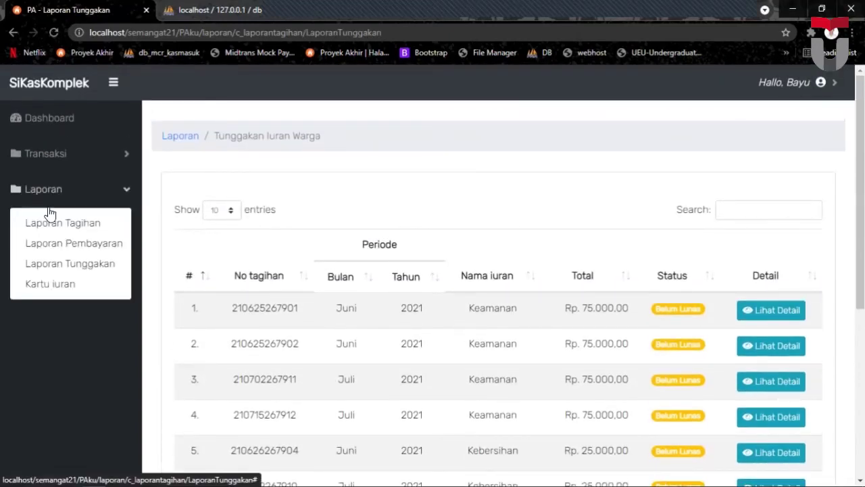
left_click(47, 243)
scroll(402, 255, "down", 5)
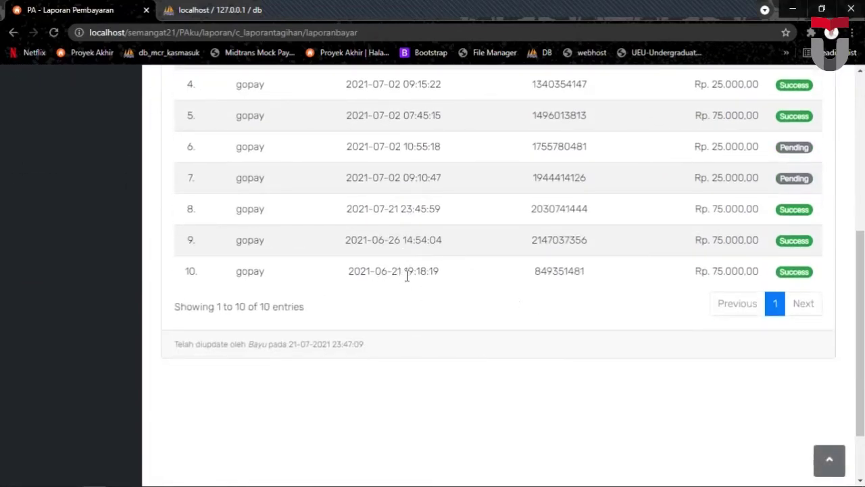
scroll(406, 274, "up", 1)
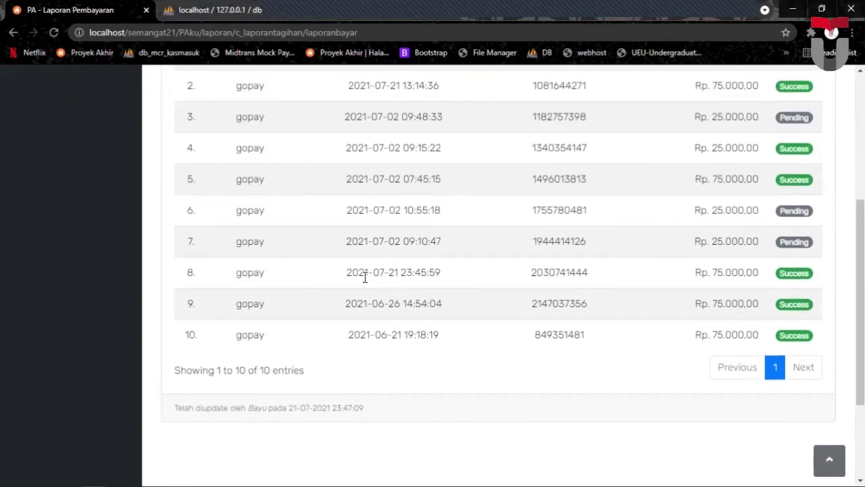
left_click_drag(346, 272, 762, 270)
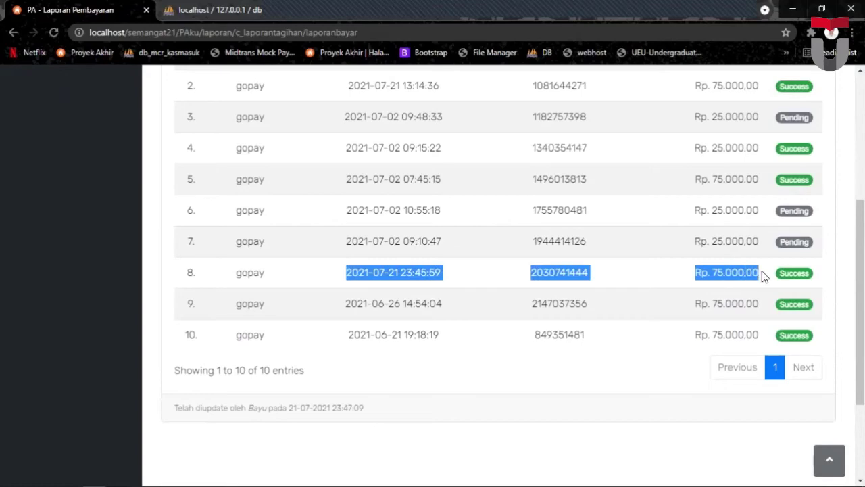
left_click(462, 275)
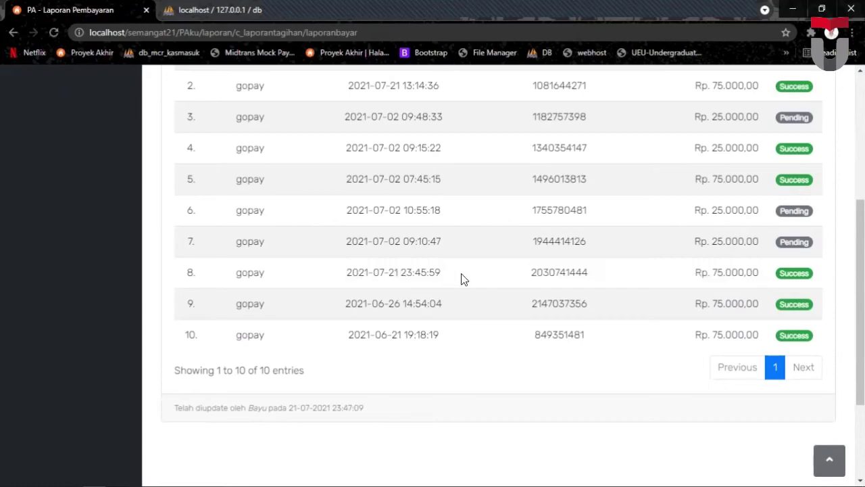
scroll(462, 270, "up", 4)
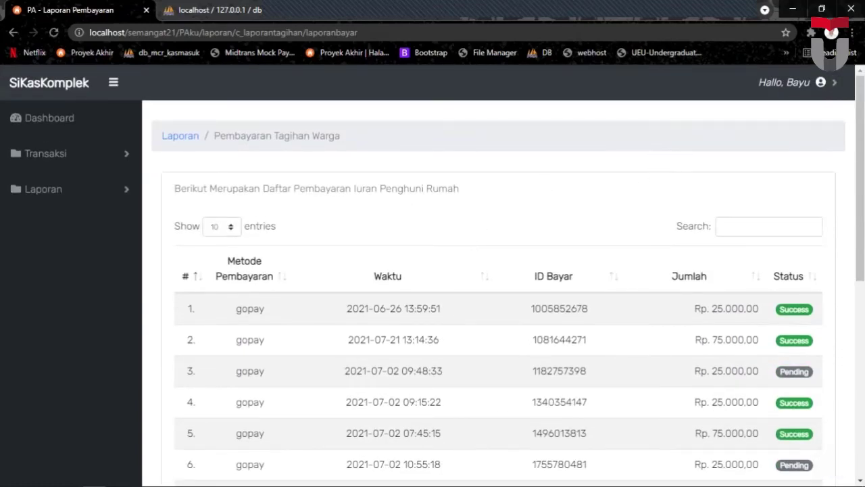
left_click(821, 82)
Log out, then sign back in as RT with the suggested username and the account password.
left_click(784, 110)
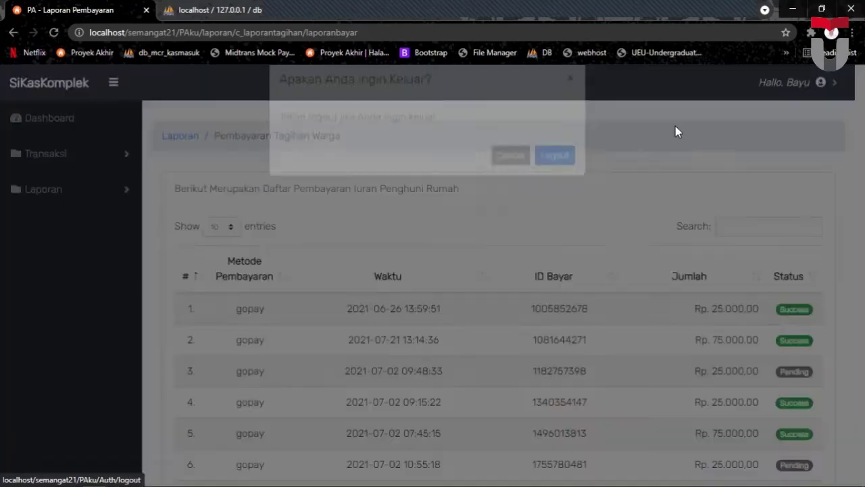
left_click(559, 173)
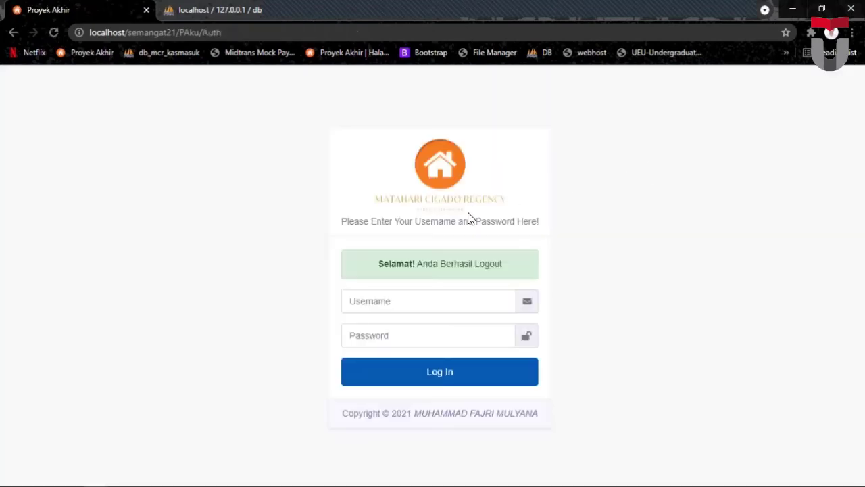
left_click(389, 300)
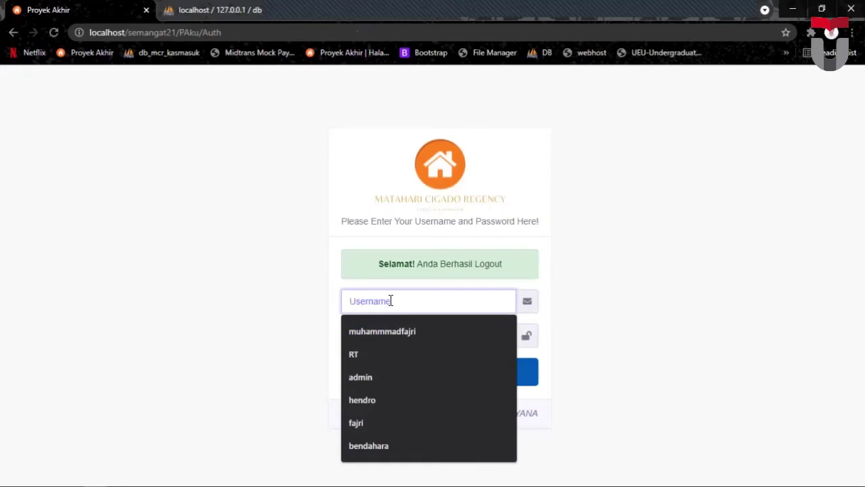
type("r")
left_click(376, 334)
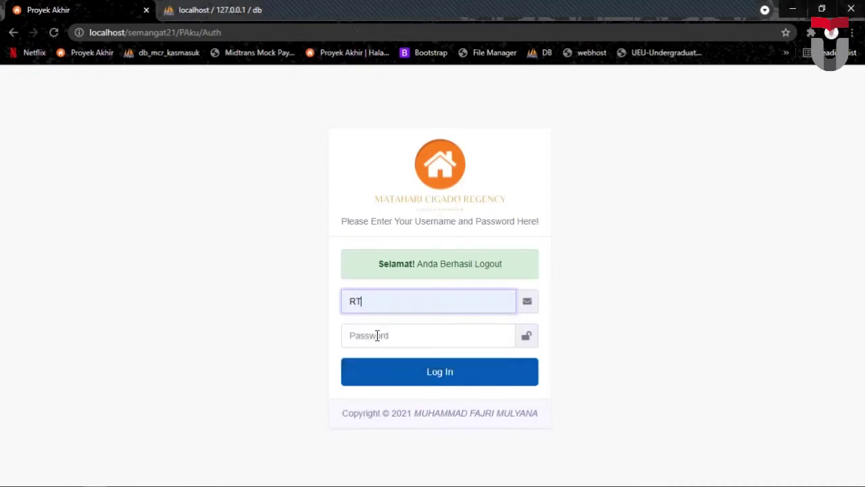
left_click(371, 336)
type("r")
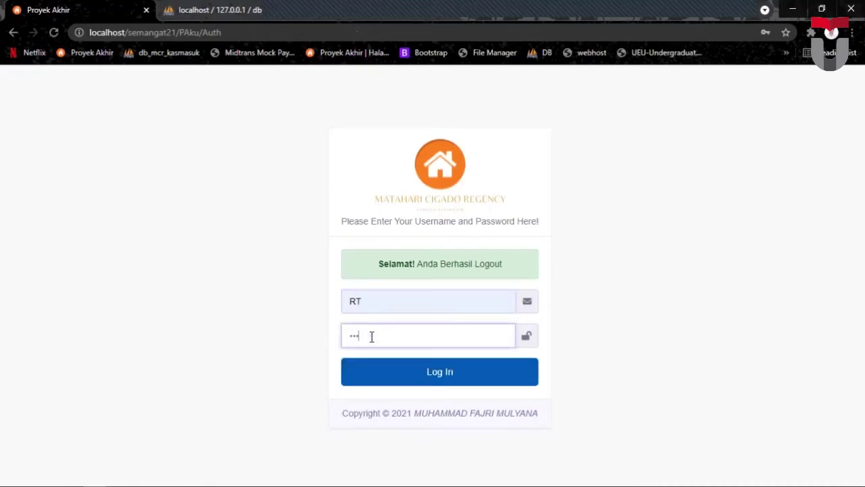
left_click(432, 374)
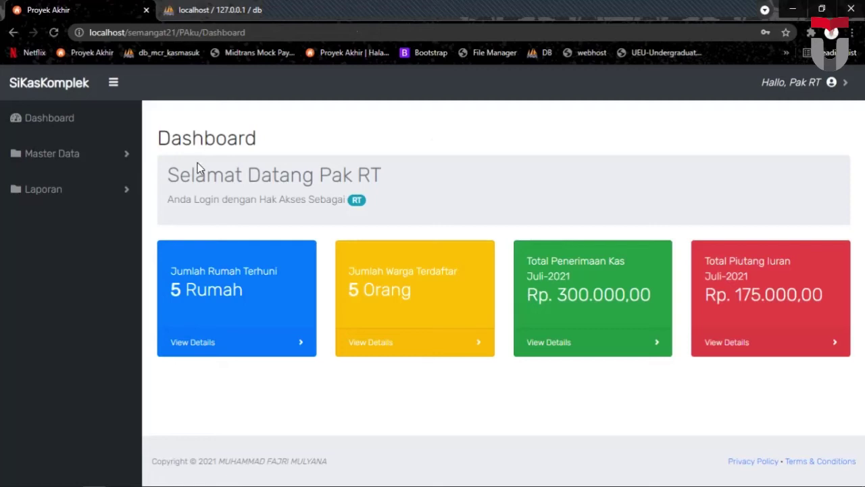
Collapse Master Data and expand the Laporan submenu on the RT Dashboard.
left_click(58, 158)
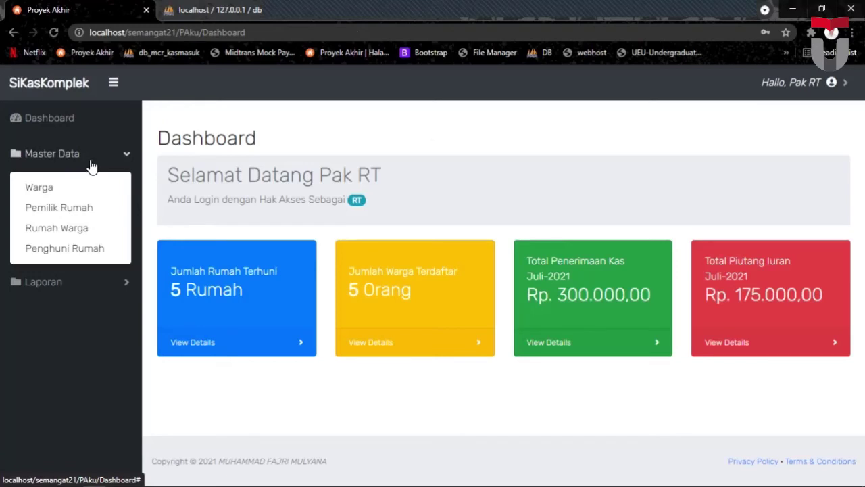
left_click(80, 312)
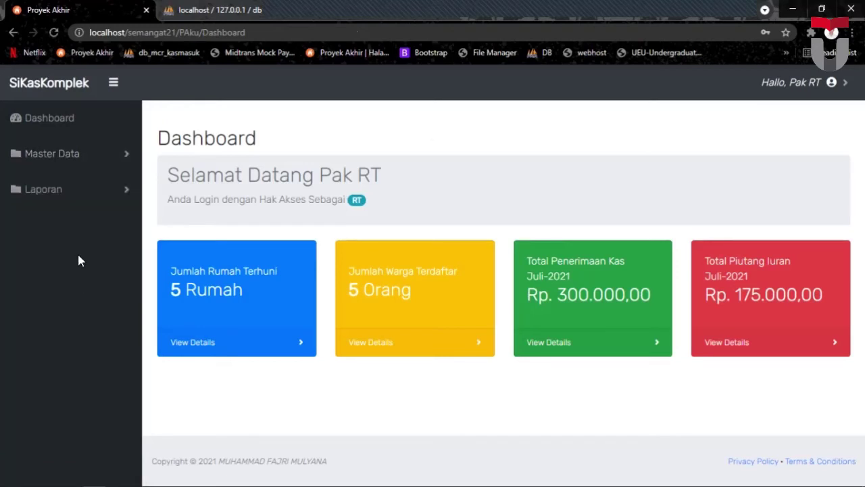
left_click(63, 192)
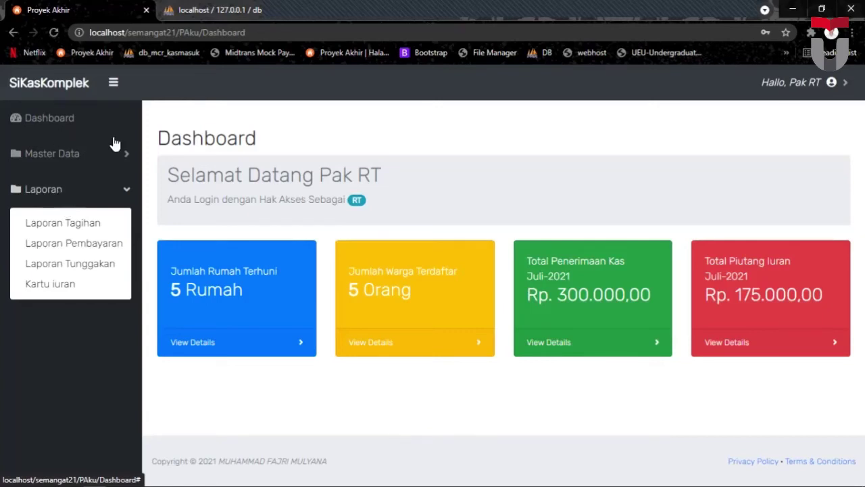
Open the Master Data Warga list and scan the five residents' details.
left_click(370, 342)
scroll(447, 338, "down", 2)
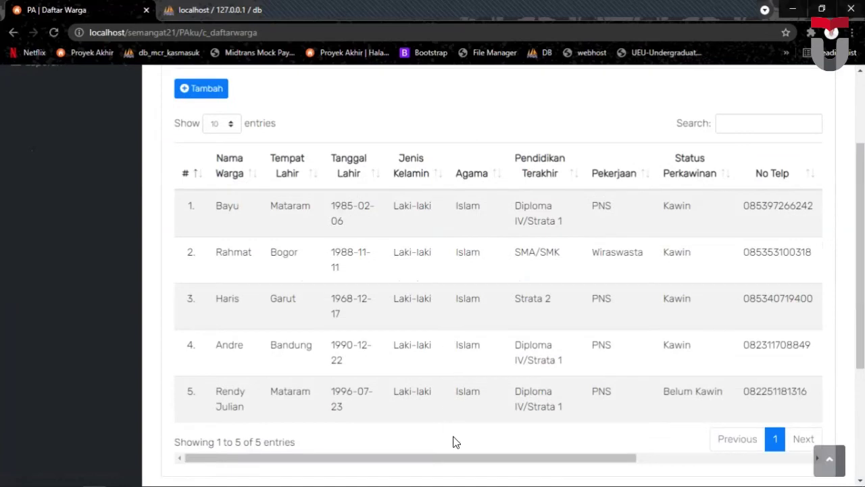
scroll(454, 442, "right", 3)
scroll(637, 440, "right", 2)
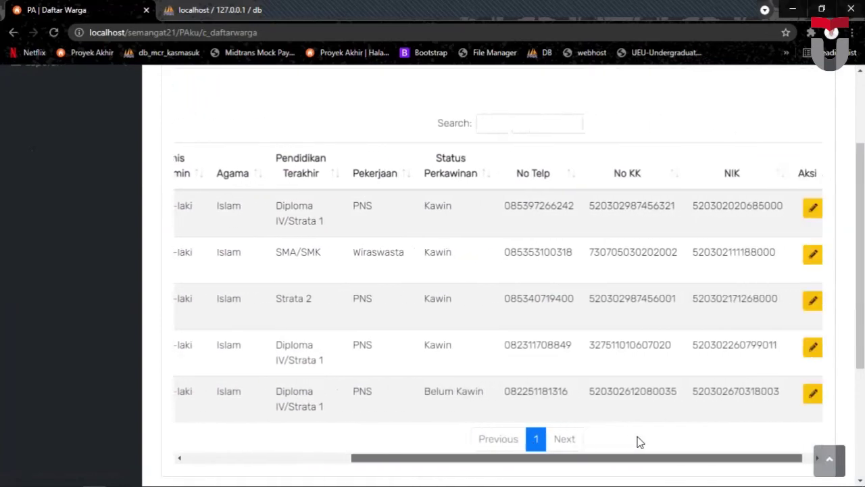
scroll(554, 440, "left", 5)
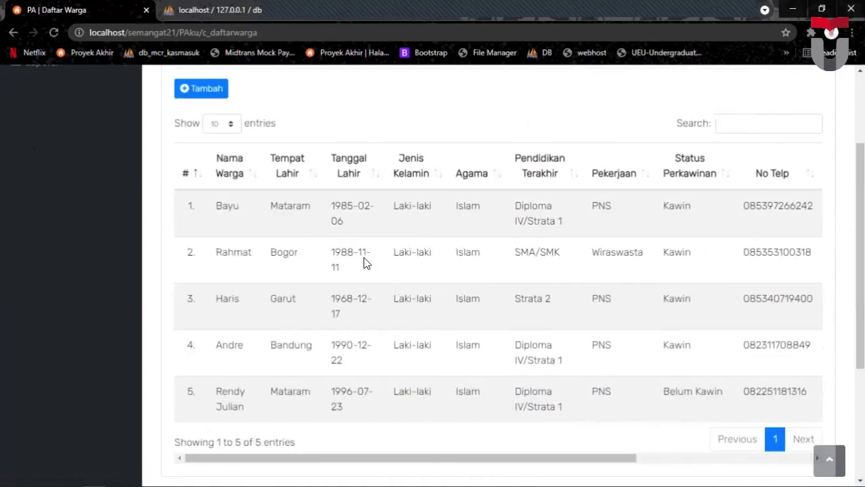
scroll(320, 167, "up", 1)
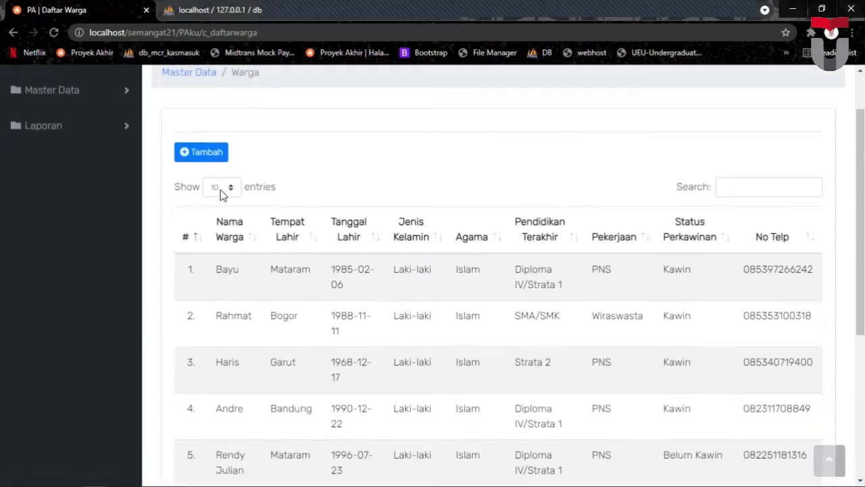
Open the new-resident (Tambah) form and close it without saving.
left_click(188, 151)
scroll(427, 214, "down", 2)
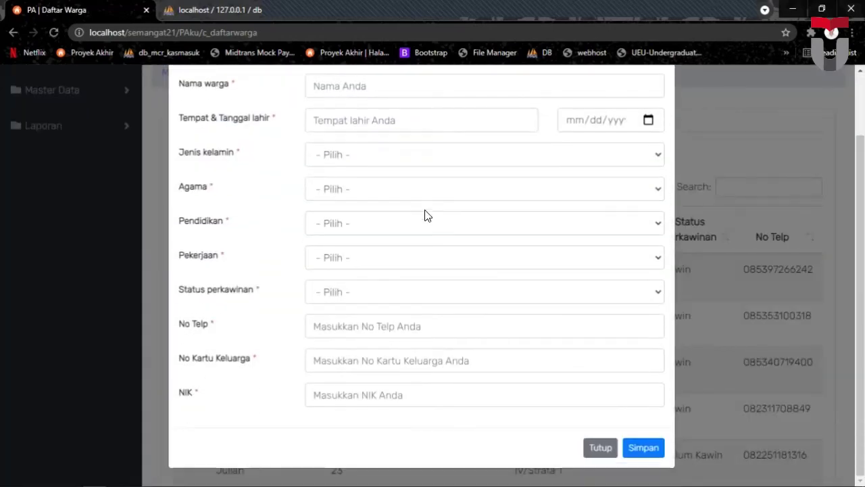
scroll(386, 170, "up", 2)
scroll(528, 289, "down", 1)
scroll(440, 216, "up", 2)
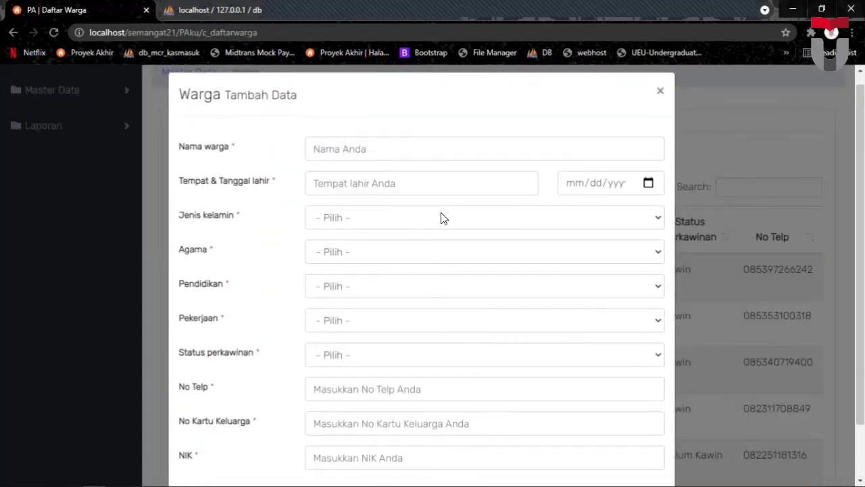
scroll(513, 304, "down", 2)
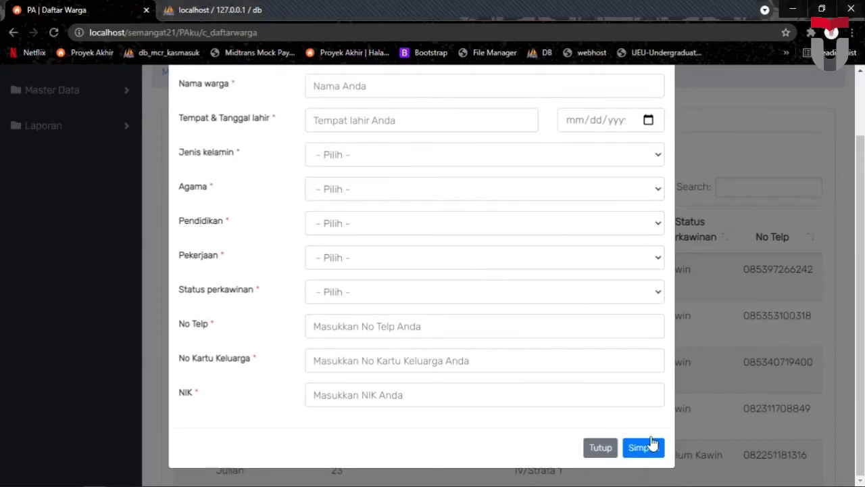
left_click(601, 446)
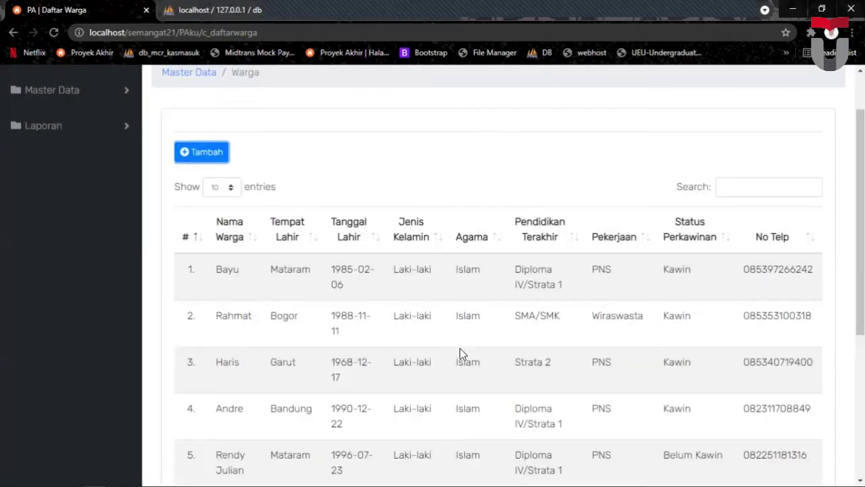
scroll(460, 349, "down", 4)
scroll(569, 274, "right", 3)
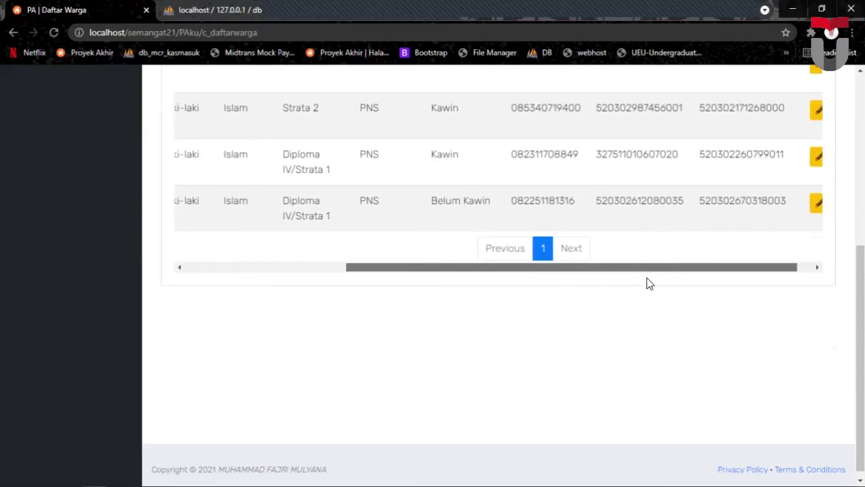
scroll(634, 268, "up", 4)
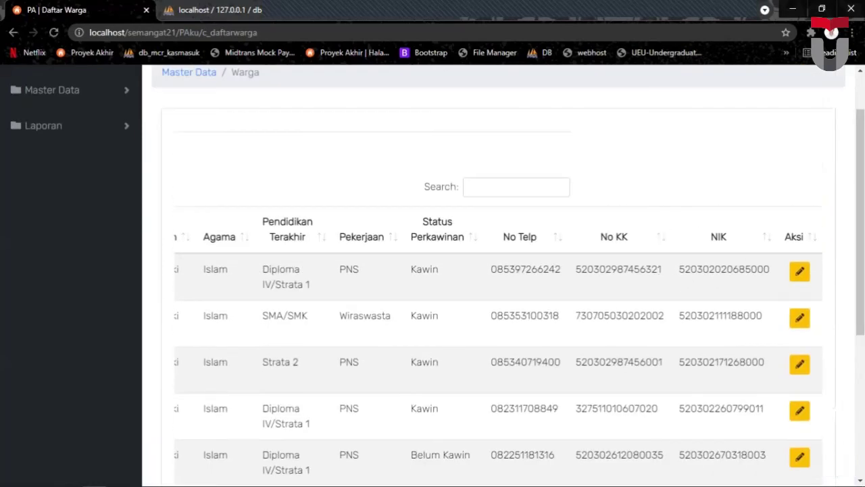
Open the first resident's edit form and close it without saving.
left_click(799, 272)
scroll(399, 196, "down", 2)
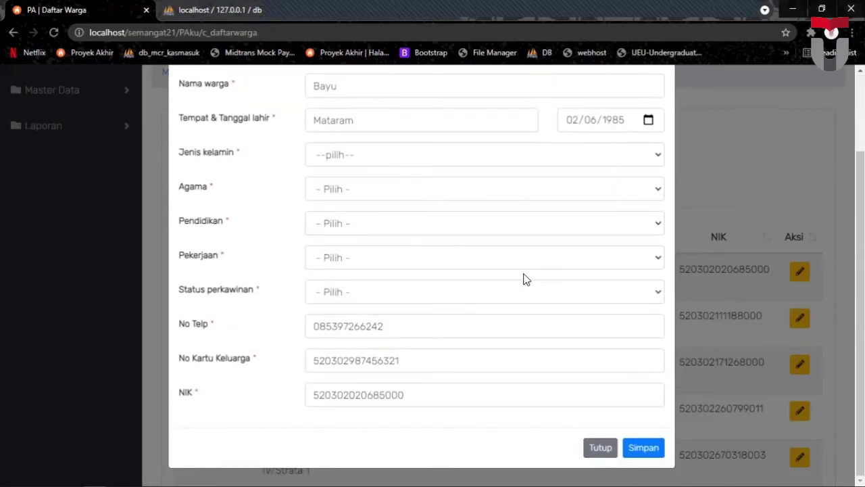
left_click(617, 442)
scroll(394, 253, "up", 2)
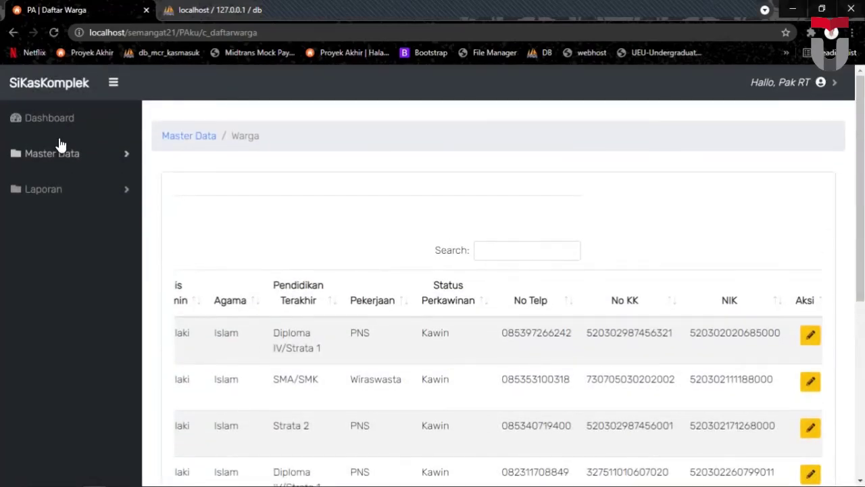
Open the Pemilik Rumah list, then open and close the new-owner form unsaved.
left_click(223, 216)
scroll(364, 221, "down", 1)
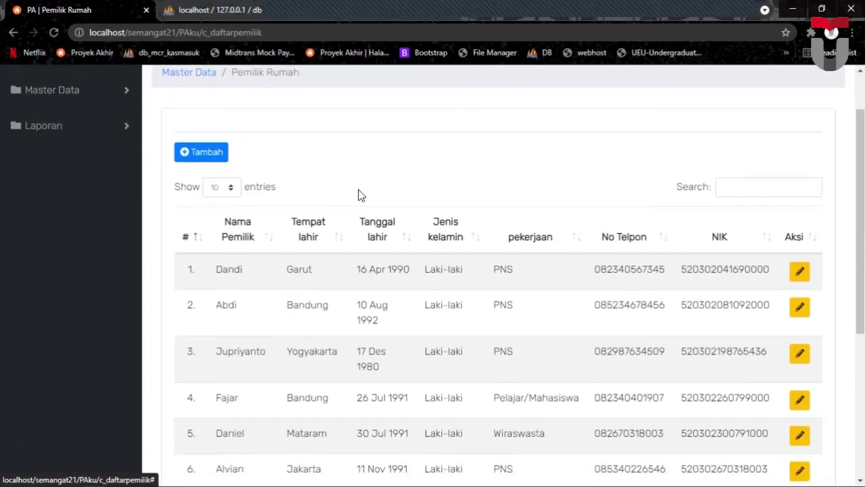
scroll(358, 191, "down", 1)
scroll(311, 184, "up", 1)
left_click(207, 157)
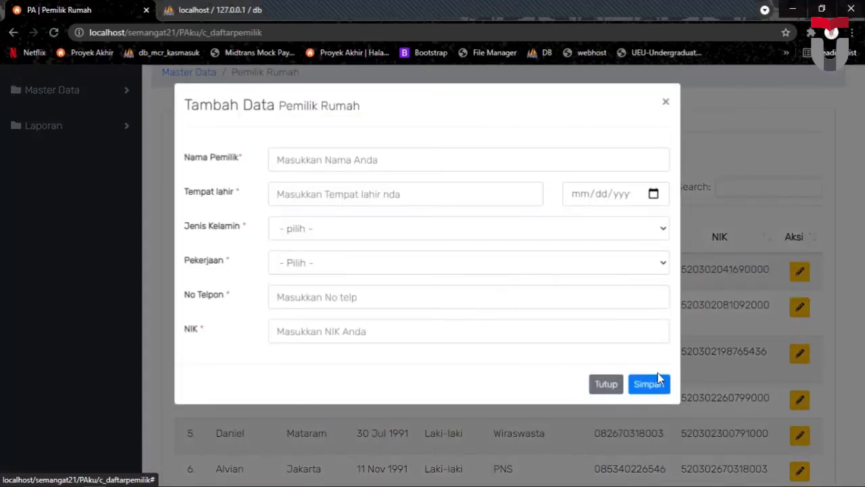
left_click(605, 384)
scroll(552, 308, "down", 1)
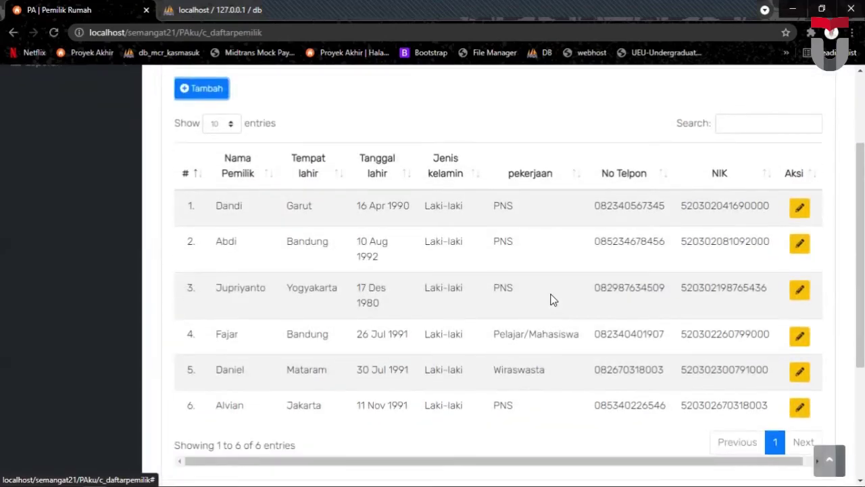
Open the first owner's edit form, close it unsaved, and expand Master Data.
left_click(798, 210)
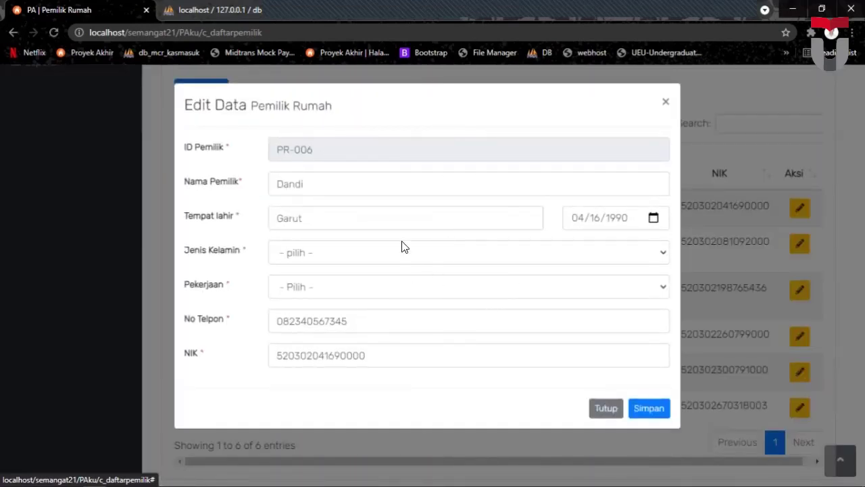
left_click(607, 408)
scroll(222, 205, "up", 2)
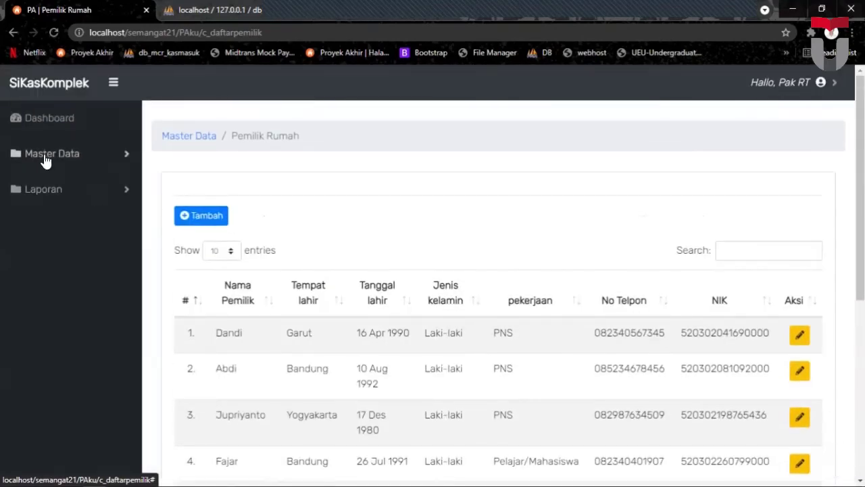
left_click(43, 157)
Review the Rumah Warga list of five Baleendah houses and re-expand Master Data.
left_click(31, 228)
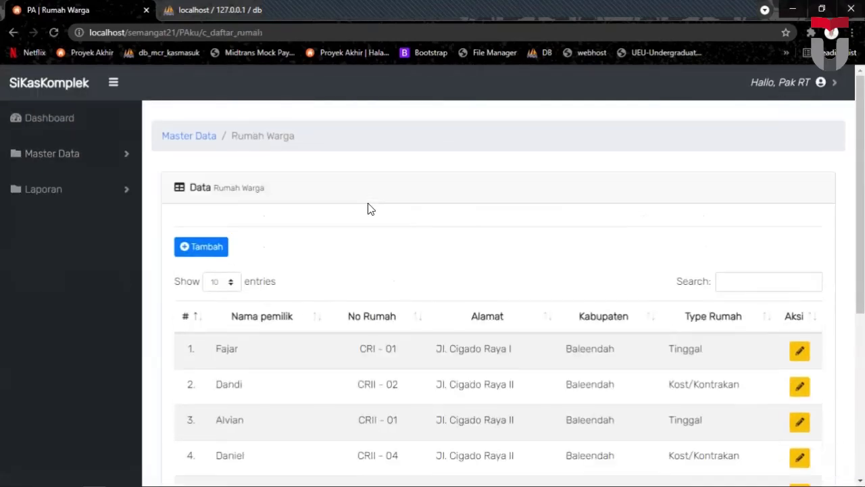
scroll(368, 207, "down", 3)
scroll(382, 204, "up", 1)
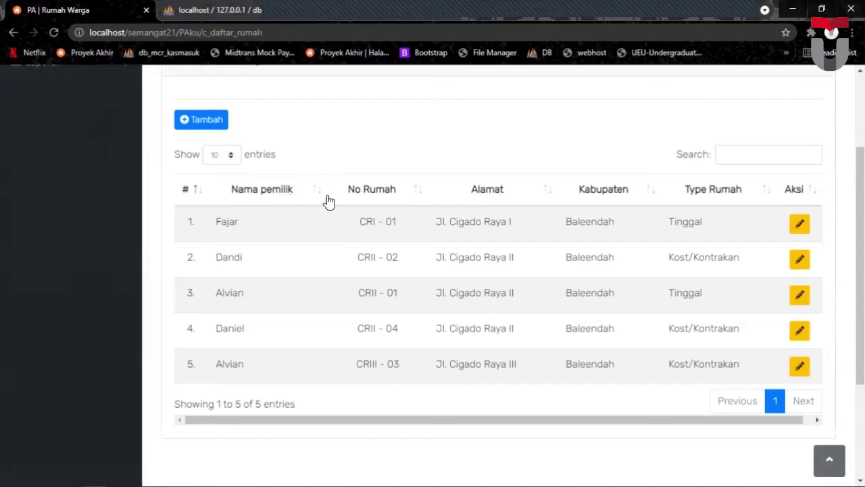
scroll(328, 194, "up", 2)
left_click(77, 155)
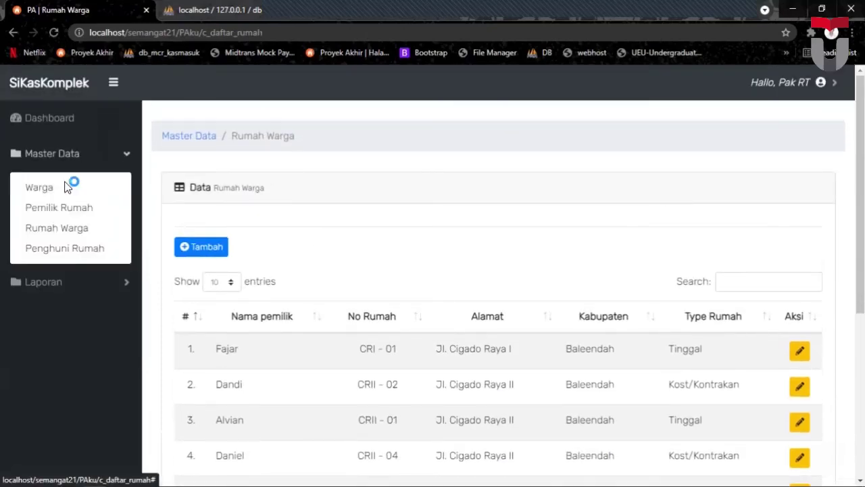
Open the Penghuni Rumah list and close the new-occupant form without saving.
left_click(49, 247)
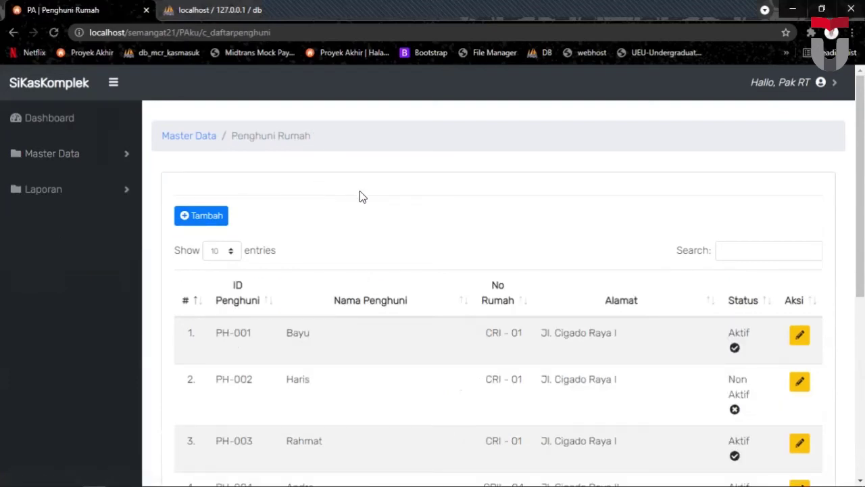
scroll(372, 187, "down", 2)
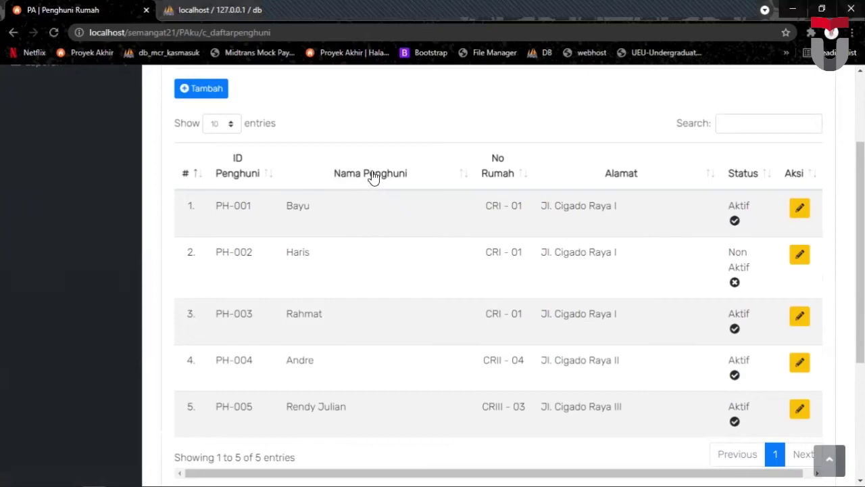
scroll(401, 155, "up", 1)
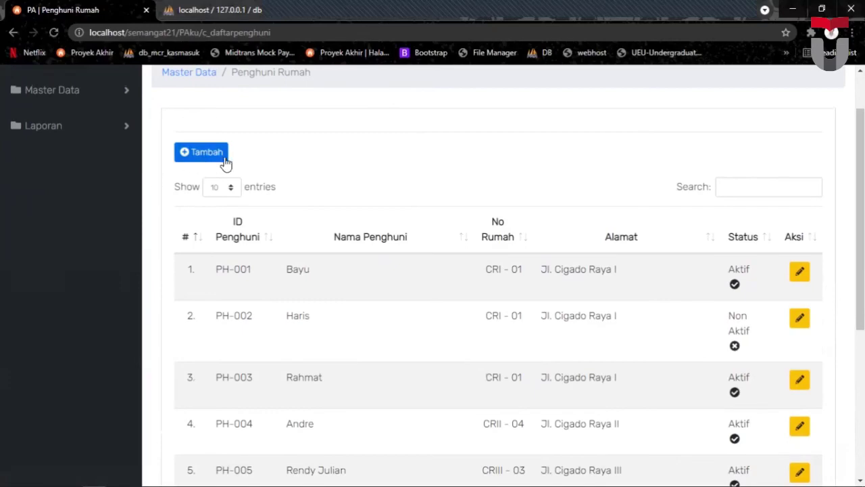
left_click(204, 154)
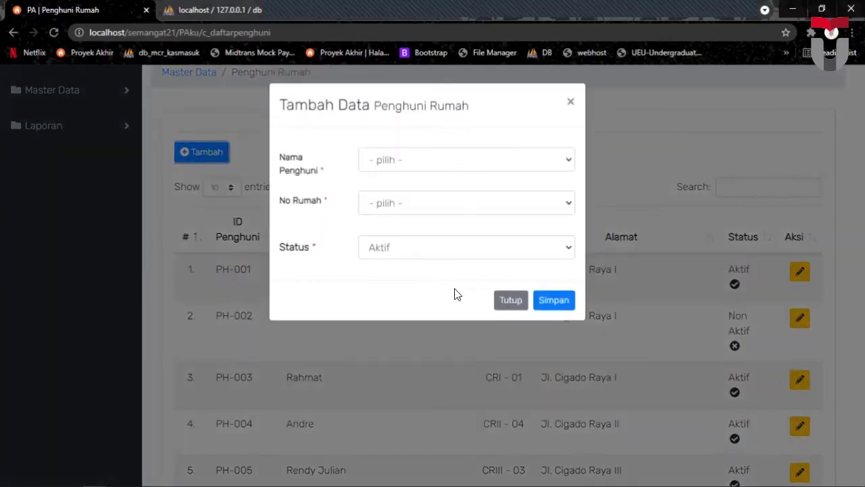
left_click(509, 301)
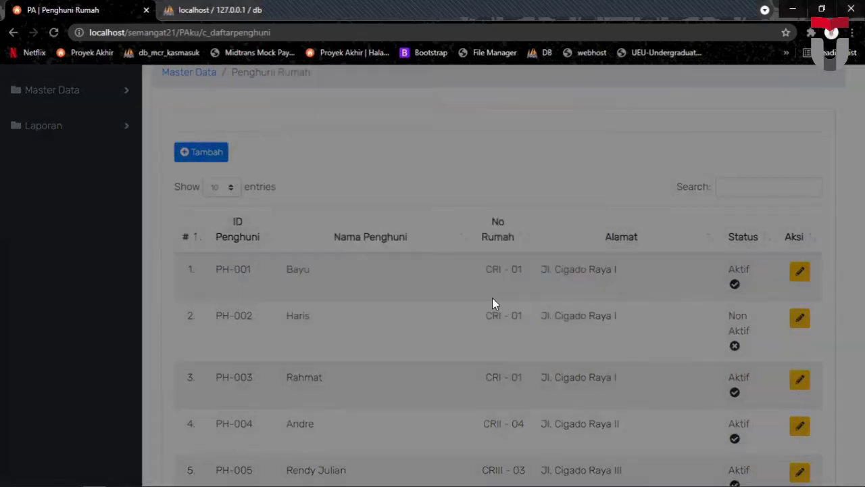
scroll(378, 240, "down", 1)
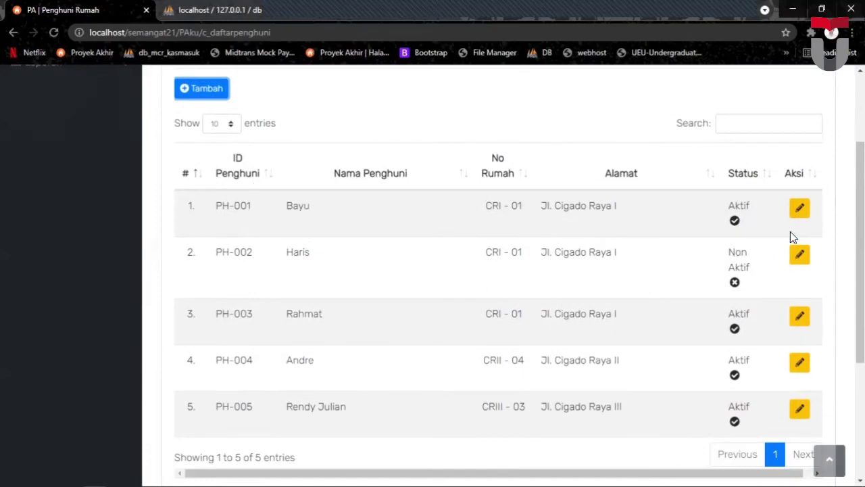
Open PH-001's edit form, close it unsaved, and expand the Laporan menu.
left_click(799, 210)
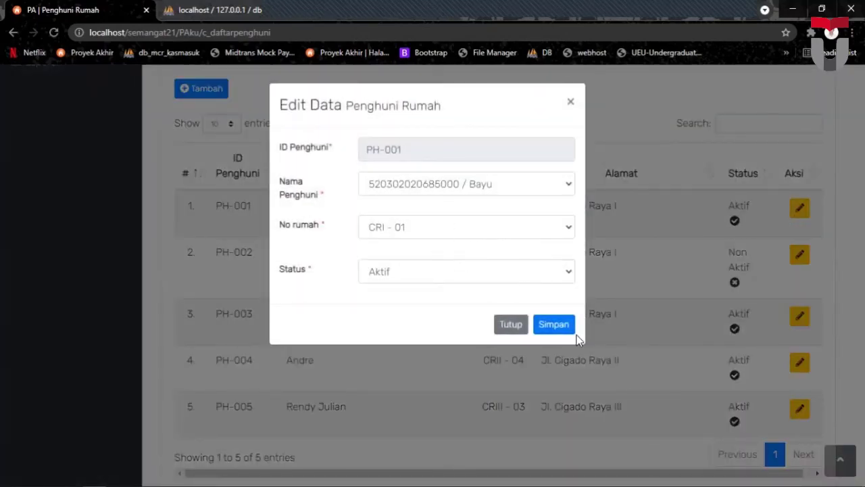
left_click(516, 325)
scroll(196, 233, "up", 2)
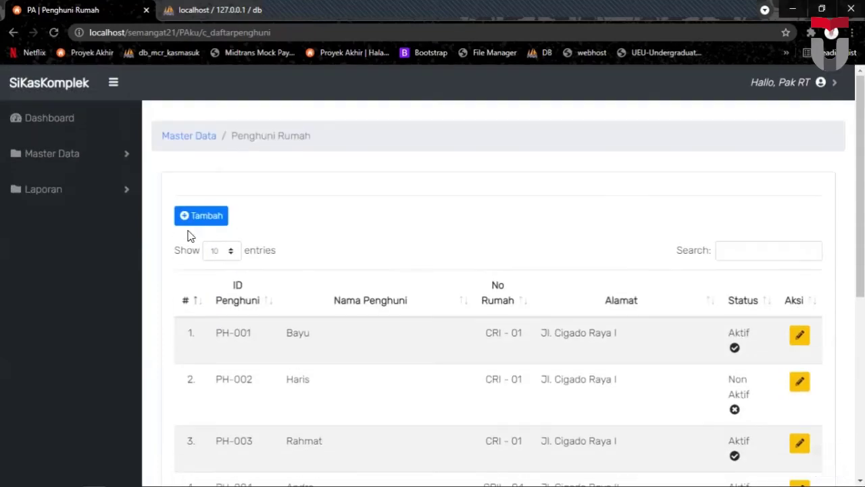
left_click(62, 195)
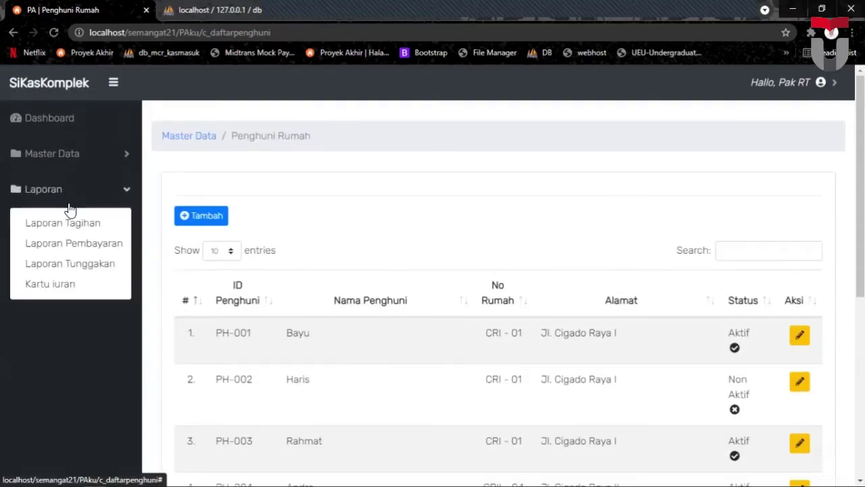
Review Laporan Tagihan, viewing and closing the first bill's resident details.
left_click(73, 223)
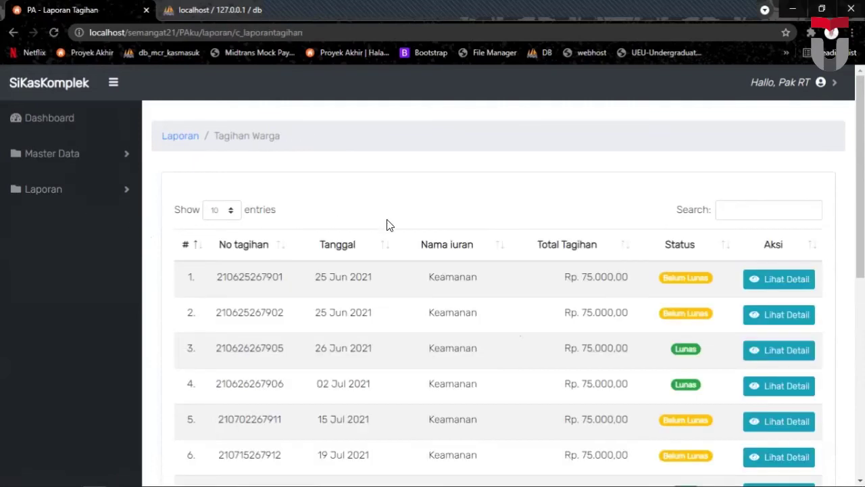
scroll(395, 218, "down", 1)
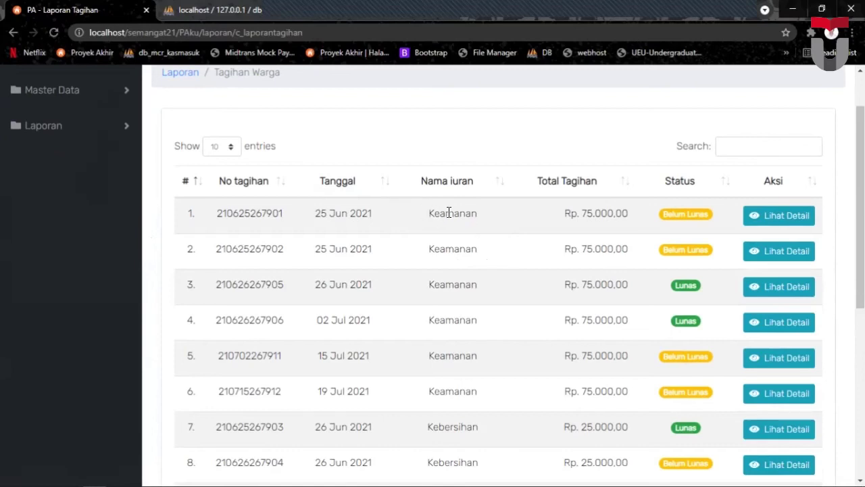
left_click(765, 221)
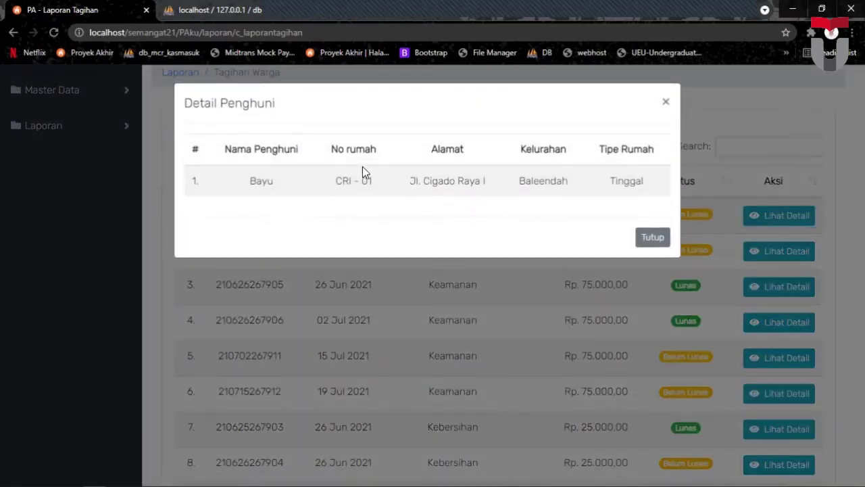
left_click(664, 105)
scroll(236, 182, "up", 1)
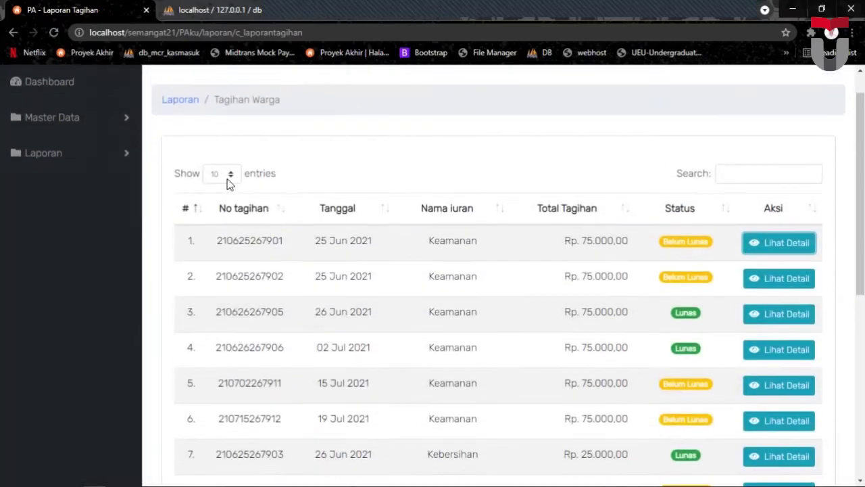
scroll(216, 173, "down", 1)
left_click(50, 132)
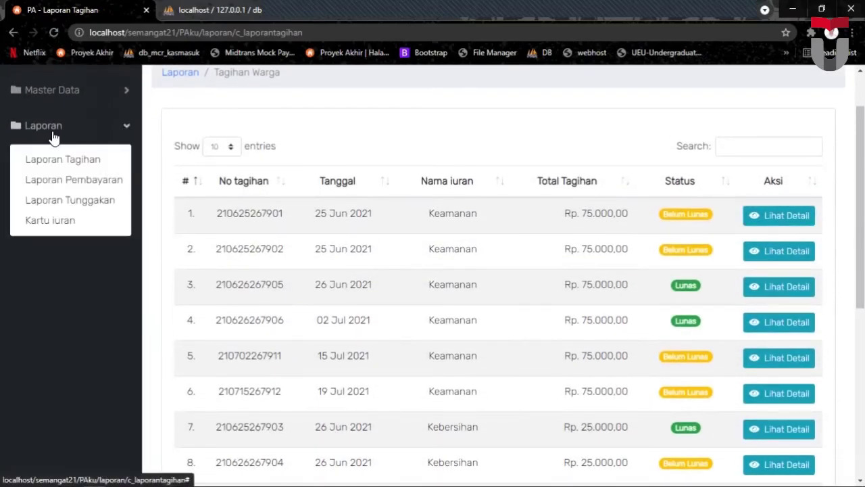
left_click(89, 162)
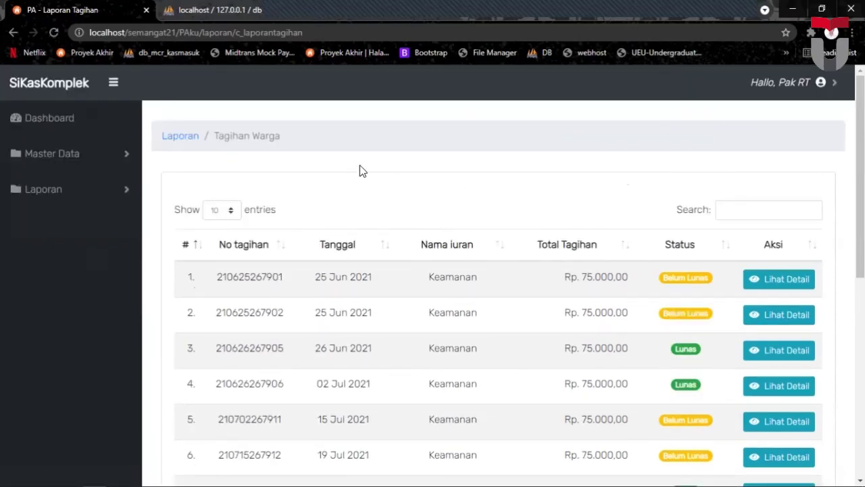
Log the RT account out of SiKasKomplek.
left_click(811, 82)
left_click(786, 114)
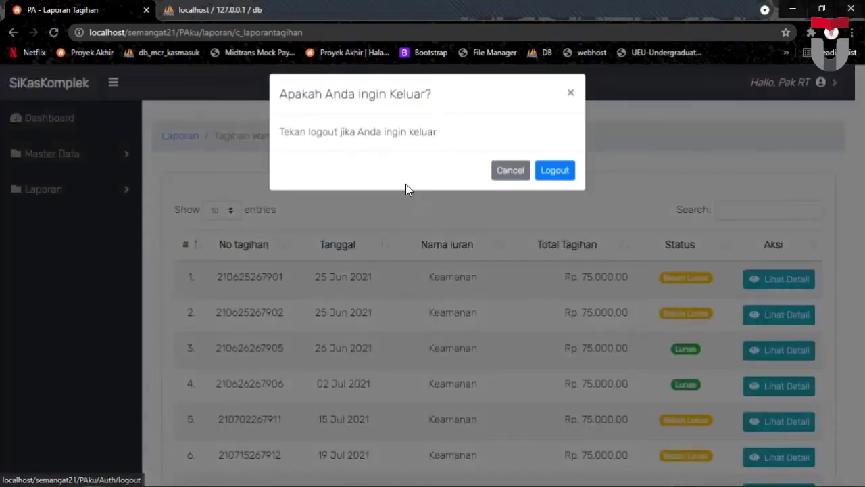
left_click(546, 185)
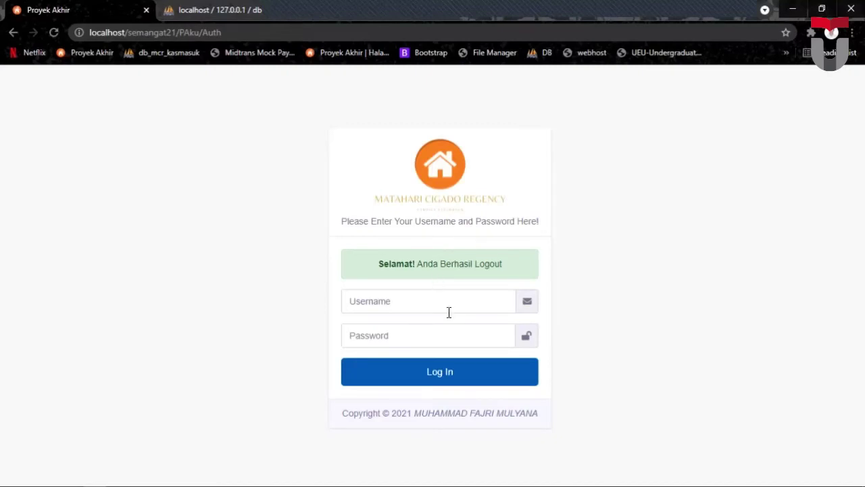
Log in as bendahara using the suggested username and the account password.
left_click(432, 298)
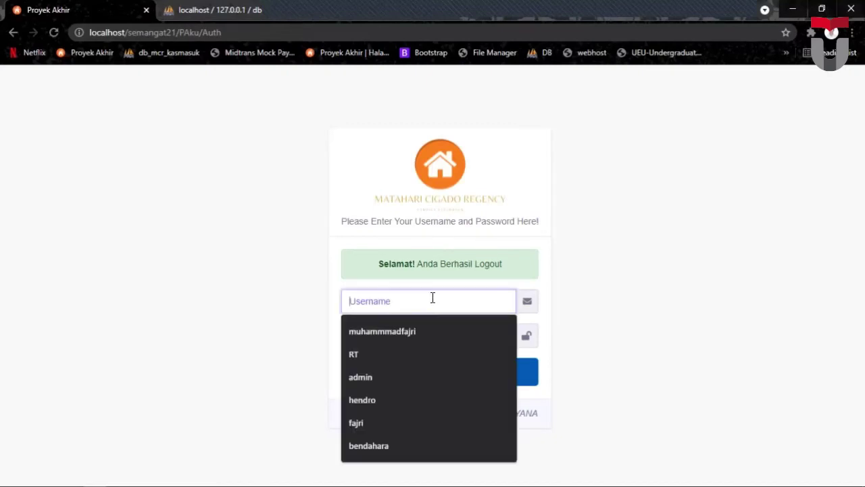
type("bendahara")
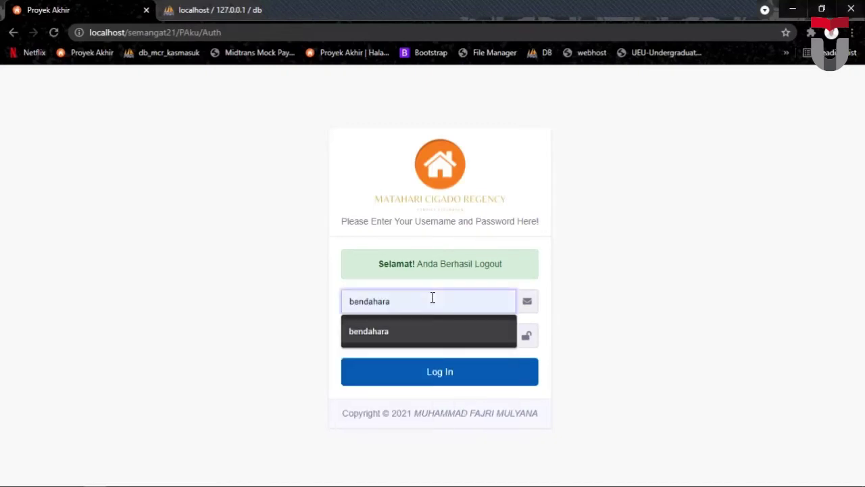
key("Escape")
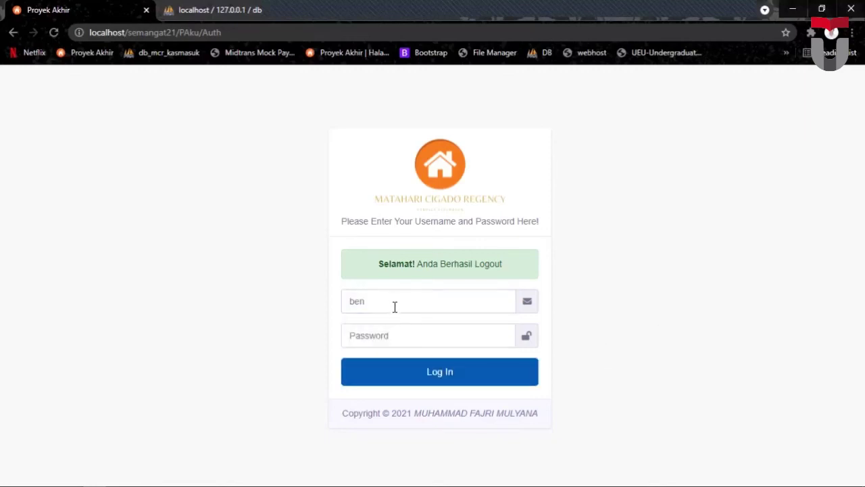
left_click(394, 305)
left_click(396, 331)
left_click(396, 331)
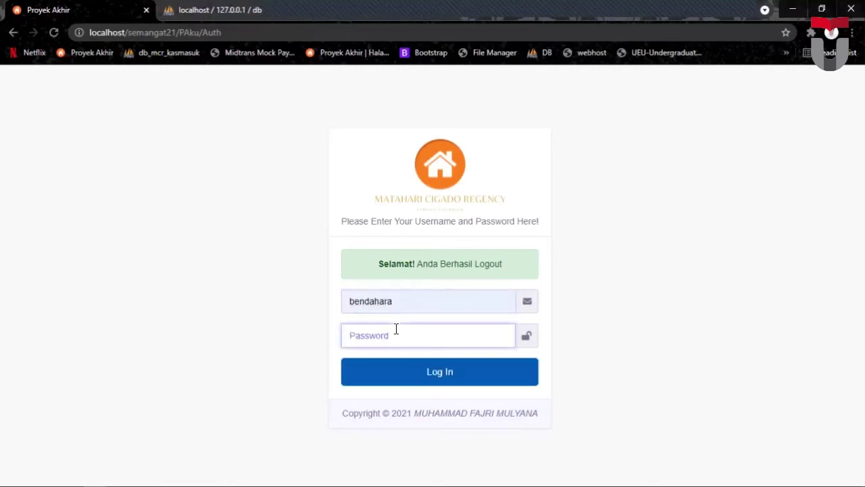
type("ben")
left_click(431, 377)
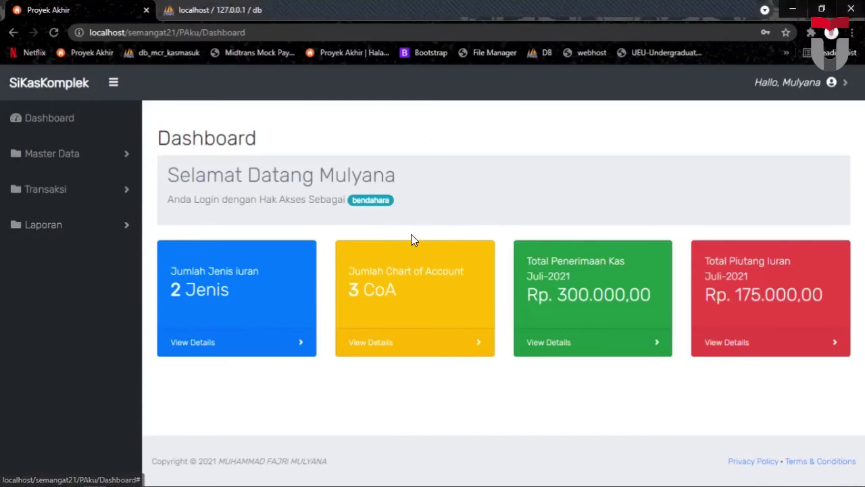
Show the Jurnal Umum report for Juli 2021.
left_click(78, 225)
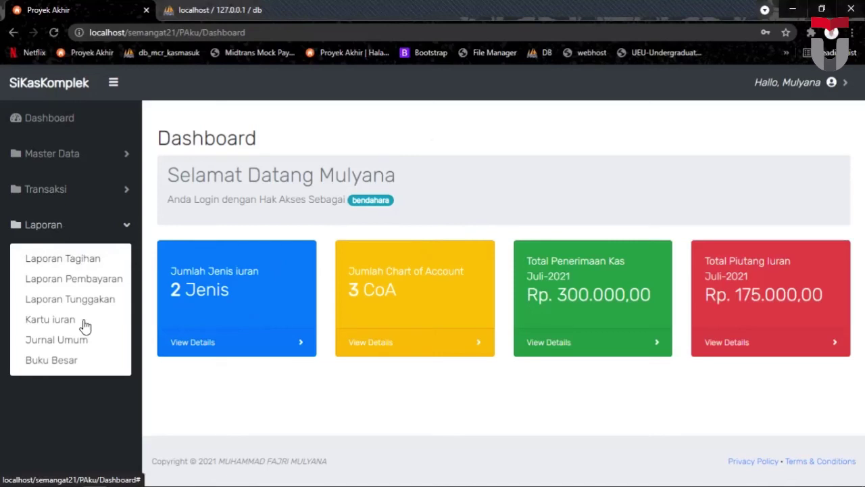
left_click(58, 340)
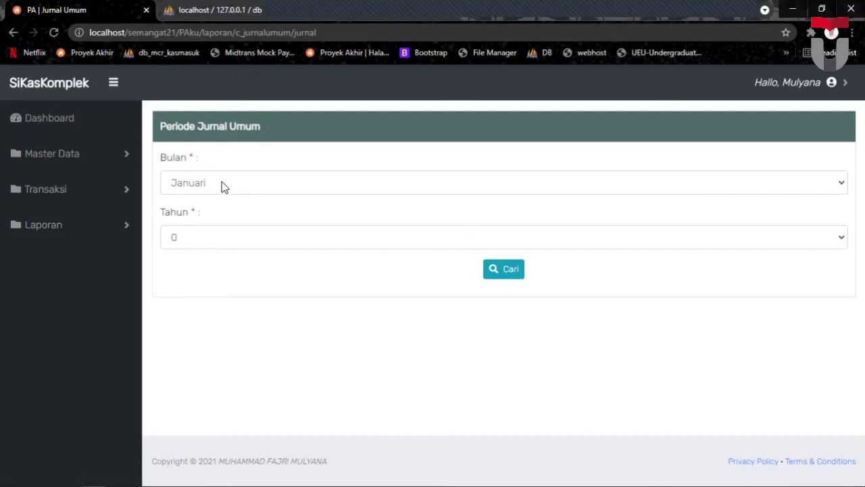
left_click(223, 186)
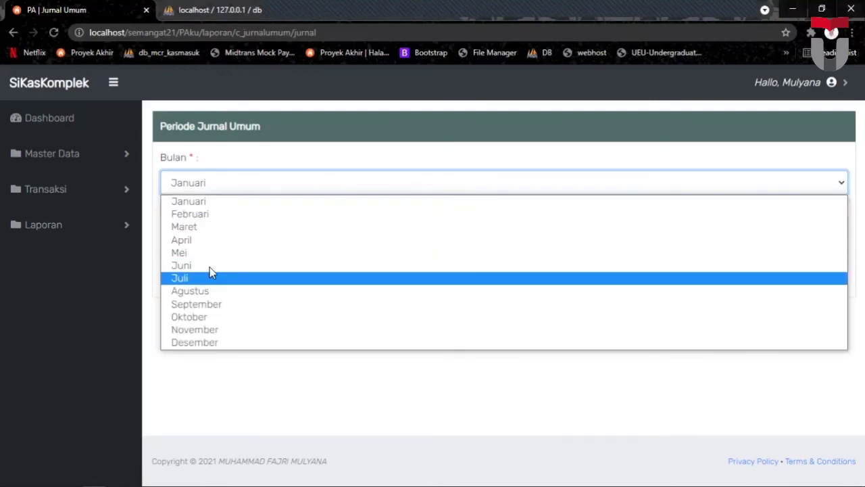
left_click(210, 273)
left_click(210, 237)
left_click(209, 268)
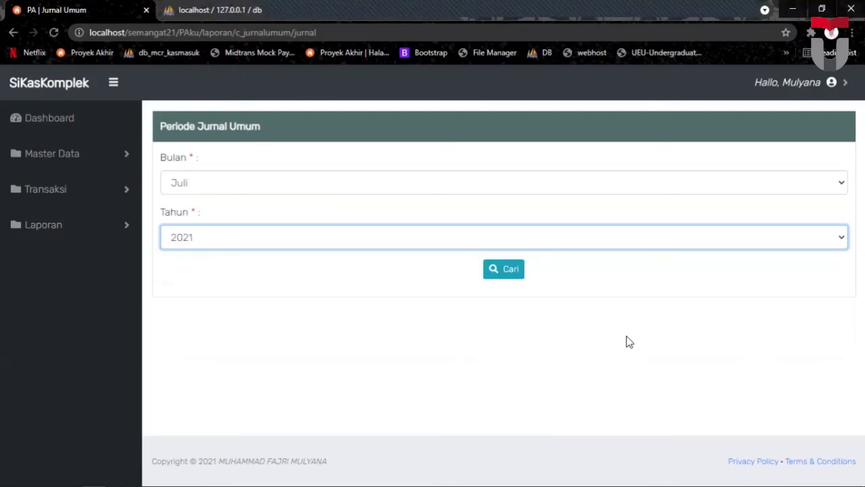
left_click(509, 277)
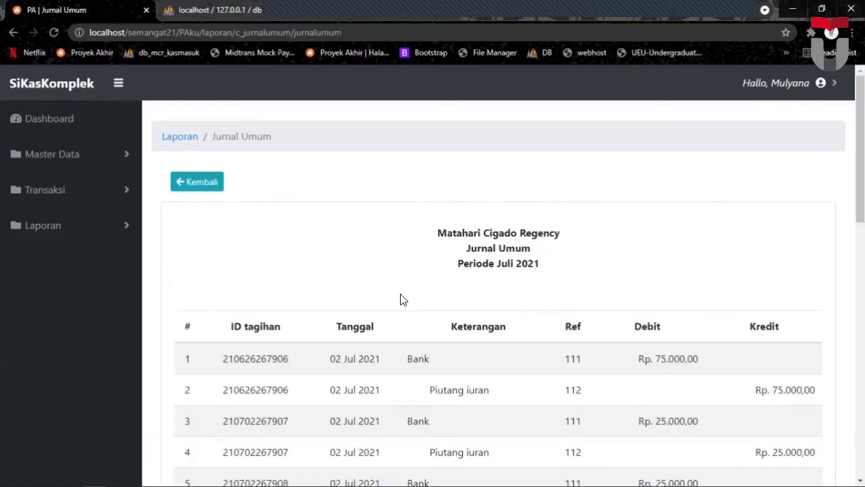
Review the July journal down to its Rp. 475.000,00 totals, then return to the period form.
scroll(401, 280, "down", 3)
scroll(403, 273, "up", 1)
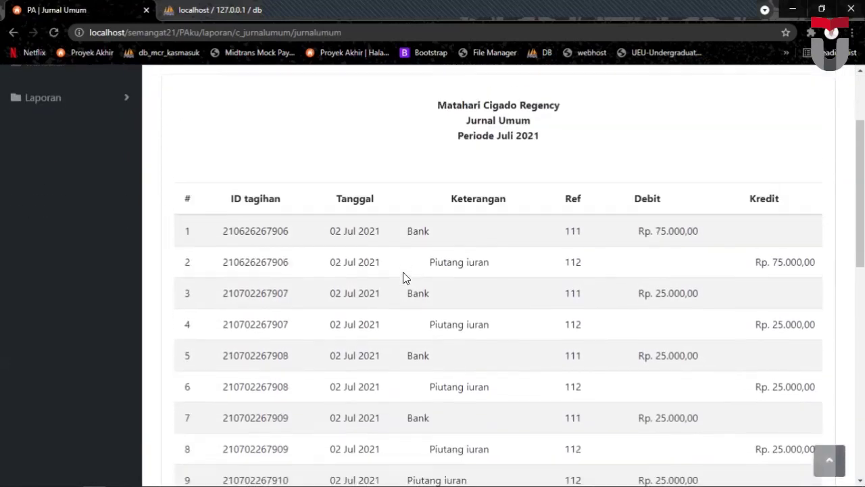
scroll(404, 273, "down", 1)
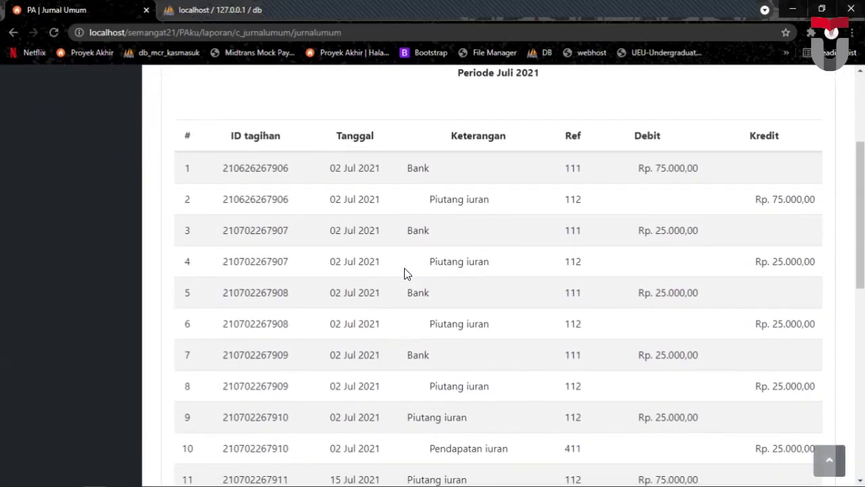
scroll(413, 261, "down", 2)
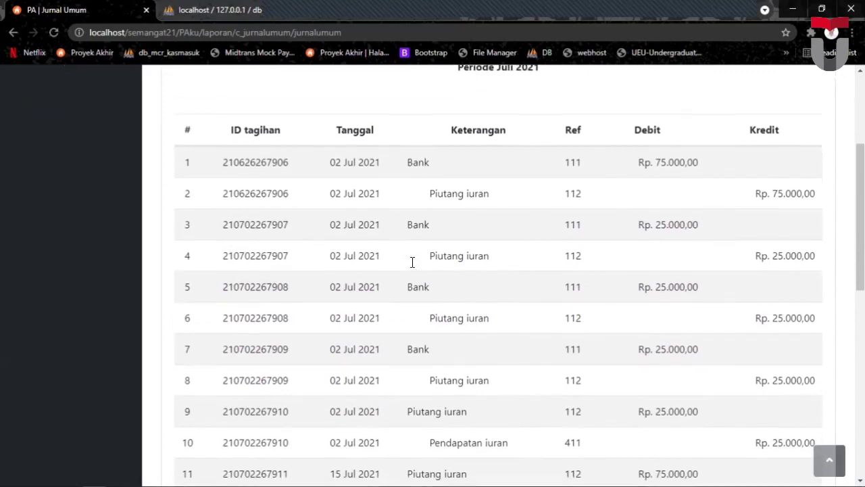
scroll(413, 261, "down", 3)
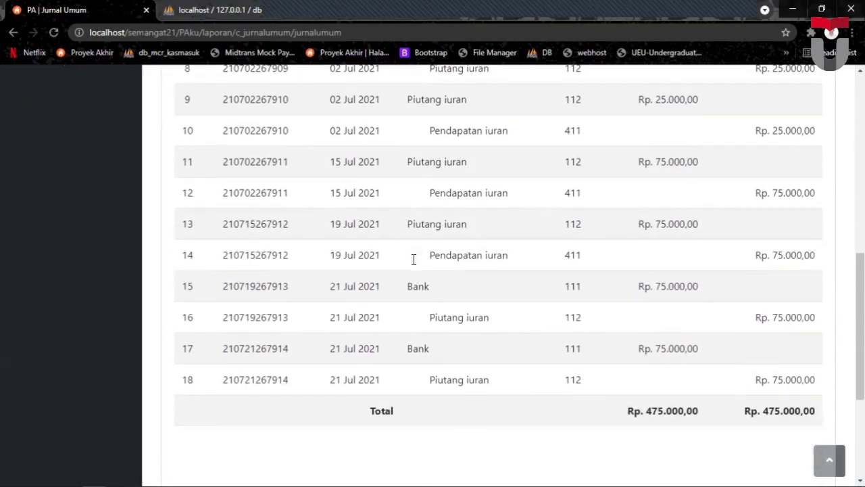
scroll(417, 256, "up", 8)
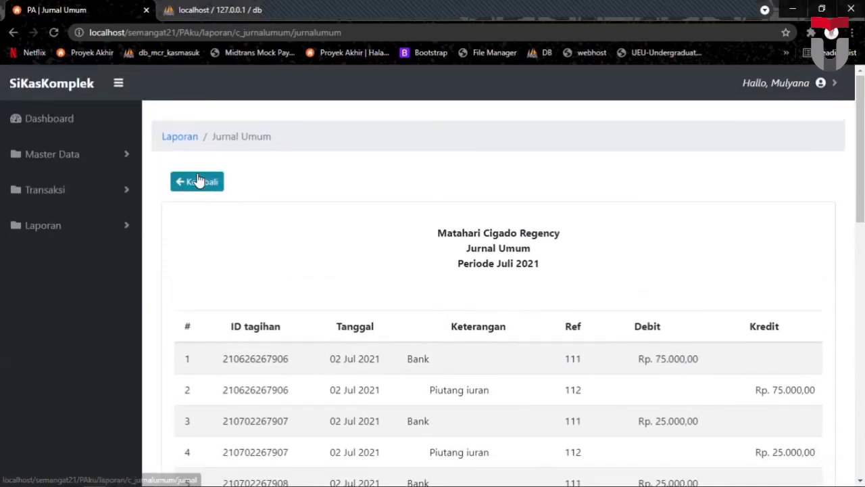
left_click(198, 180)
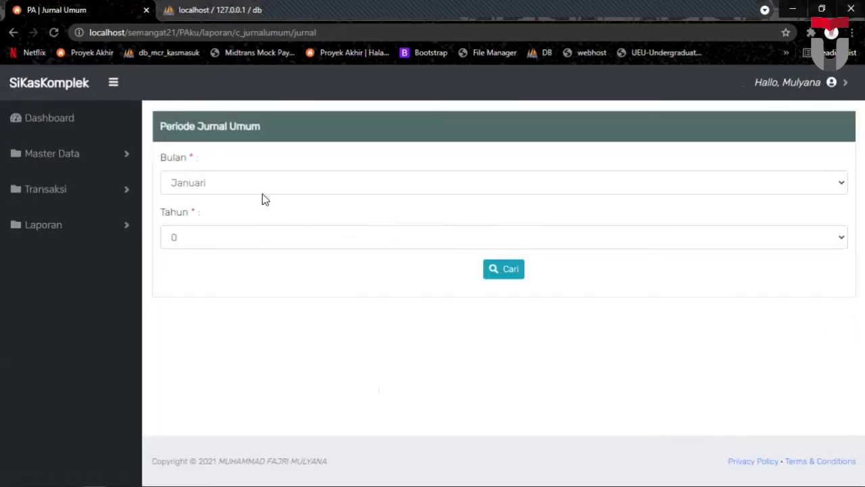
Generate the Juni 2021 Jurnal Umum and scroll through its ten entries totalling Rp. 275.000,00.
left_click(225, 183)
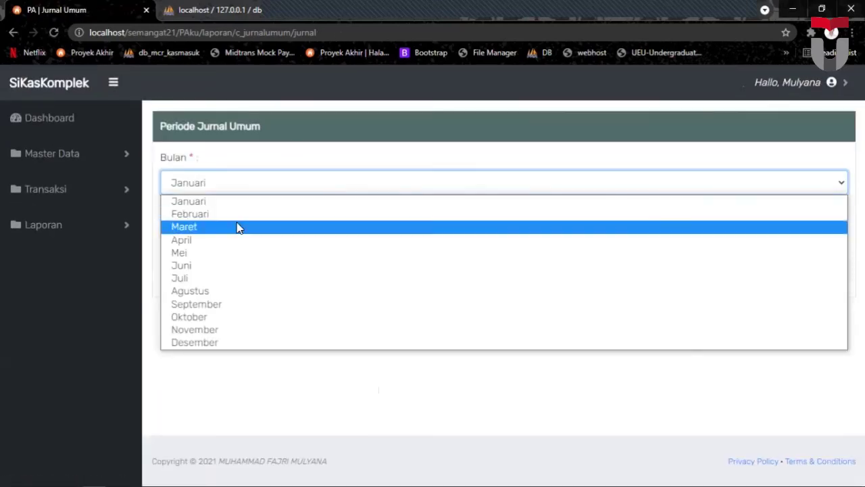
left_click(225, 265)
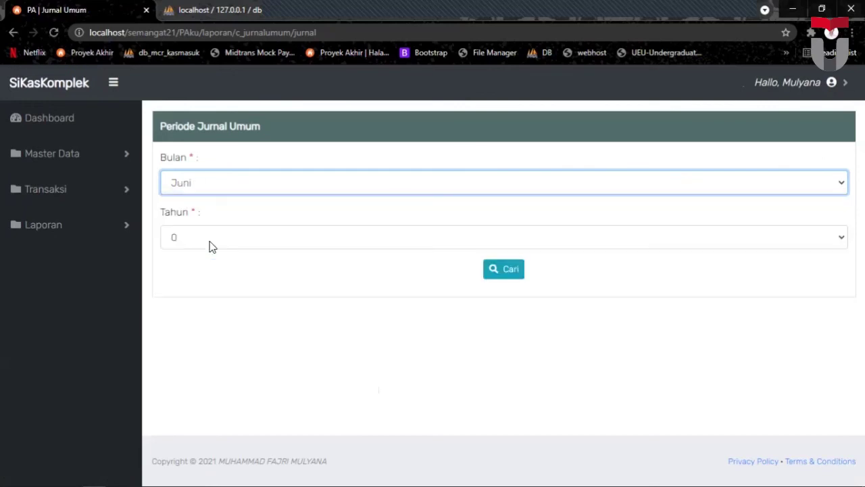
left_click(509, 272)
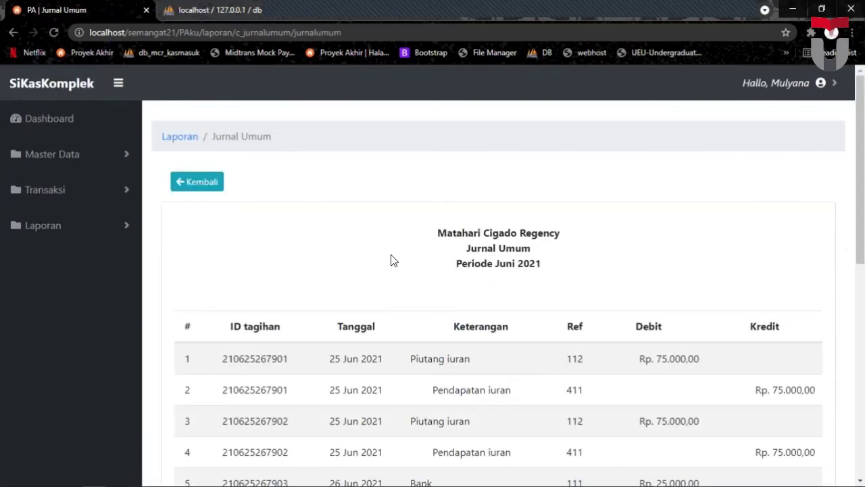
scroll(400, 250, "down", 4)
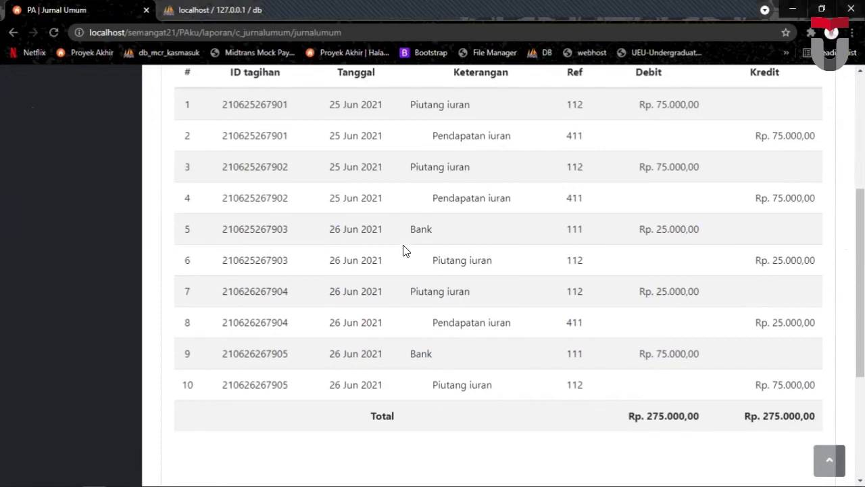
scroll(403, 242, "up", 4)
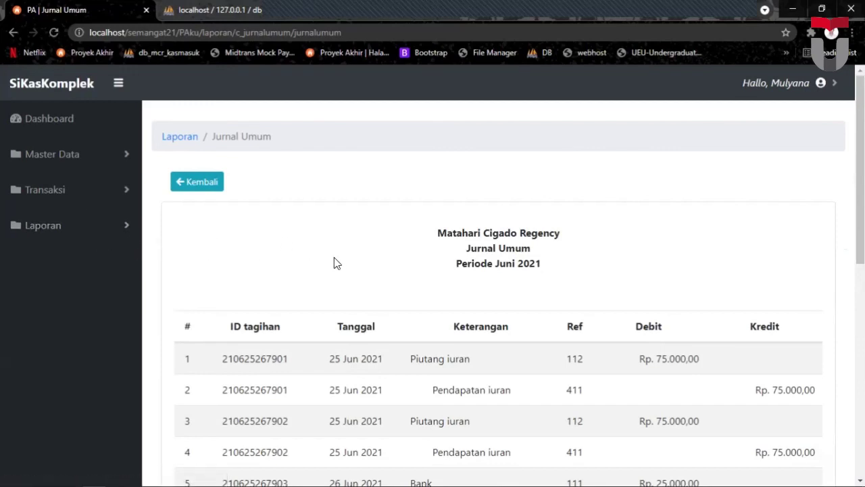
Generate the Buku Besar report for Juli 2021.
left_click(53, 229)
left_click(46, 362)
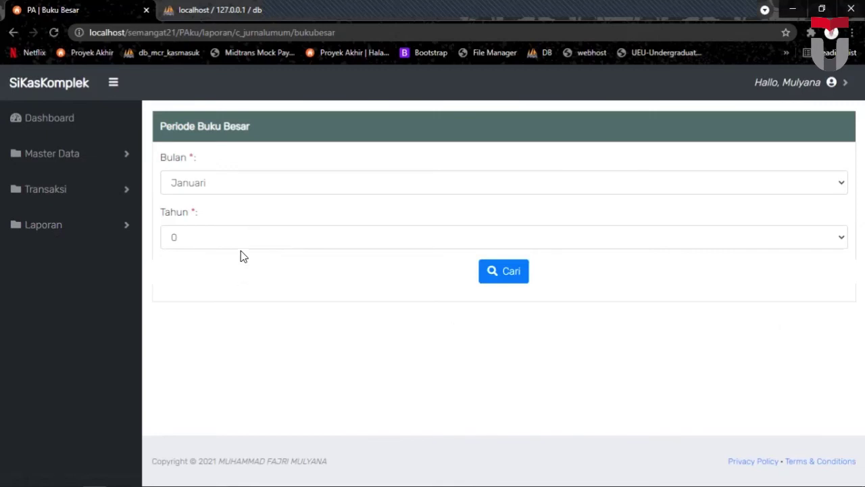
left_click(203, 184)
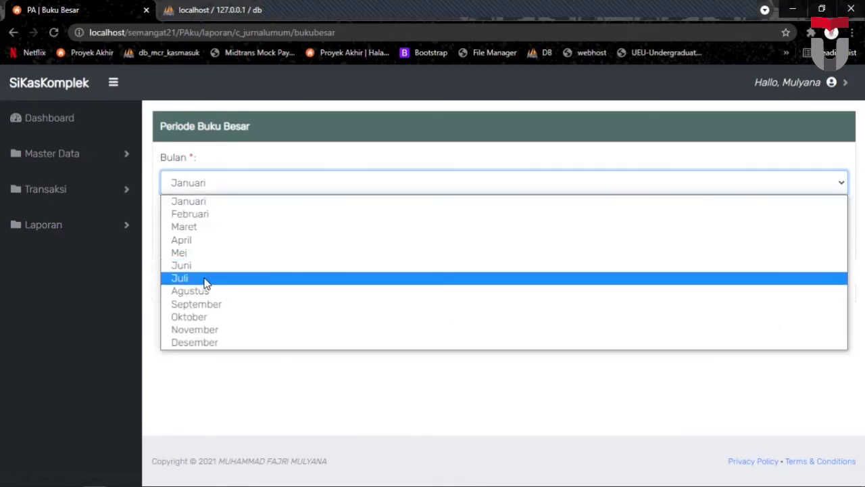
left_click(206, 283)
left_click(203, 237)
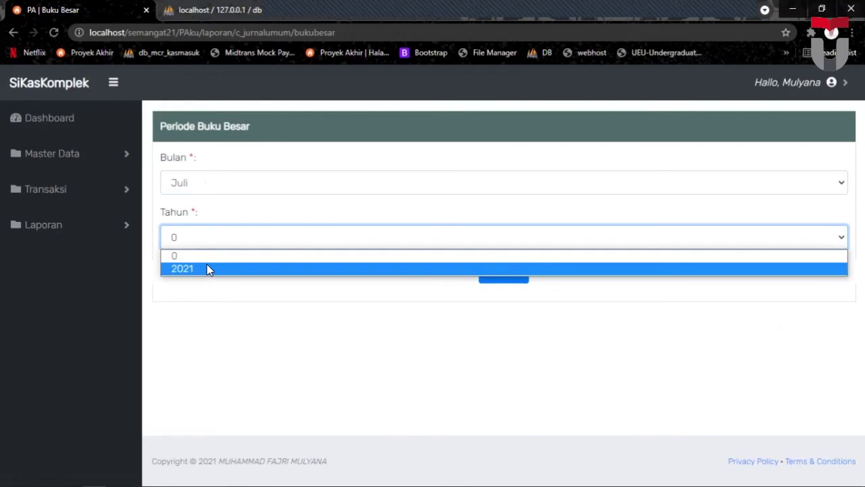
left_click(207, 268)
left_click(508, 276)
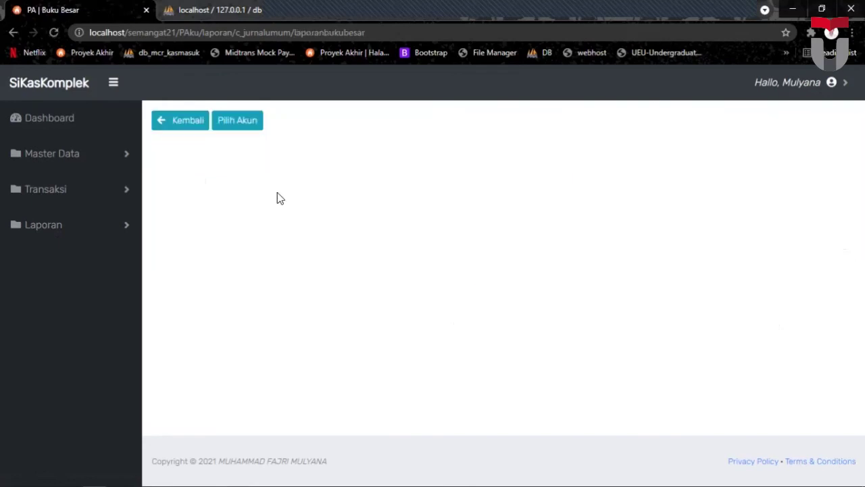
Show the ledger for account 111 Bank and review it to the Rp. 400.000,00 balance.
left_click(246, 125)
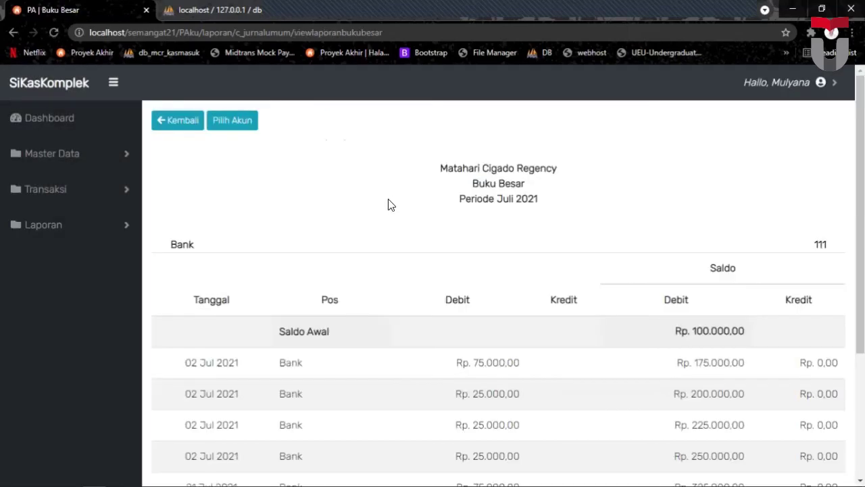
scroll(389, 198, "down", 1)
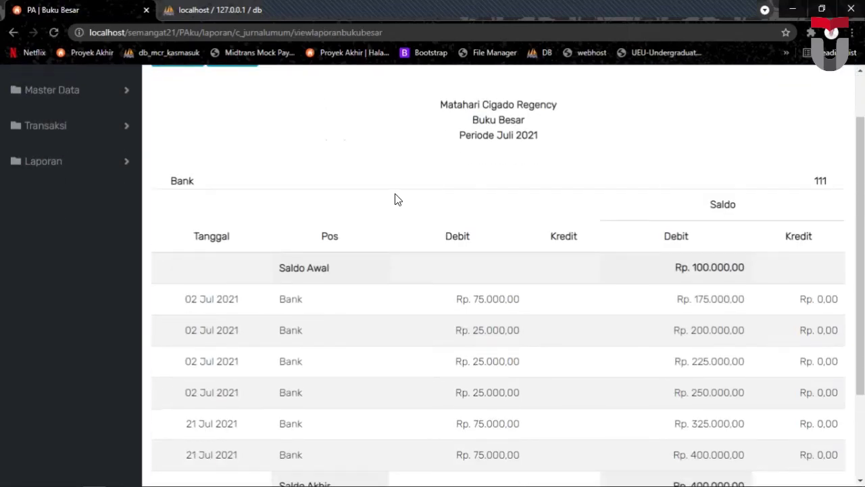
scroll(403, 189, "down", 1)
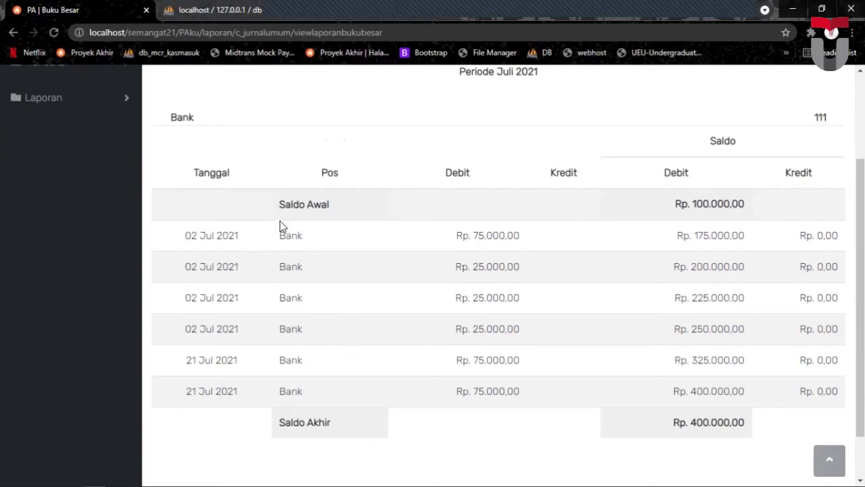
scroll(280, 223, "up", 2)
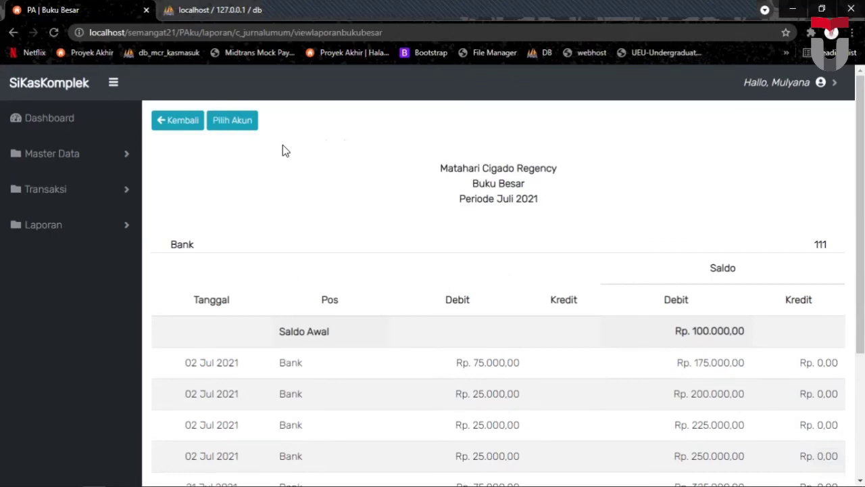
Switch the July ledger to account 112 Piutang iuran and review it down to Rp. -50.000,00.
left_click(234, 128)
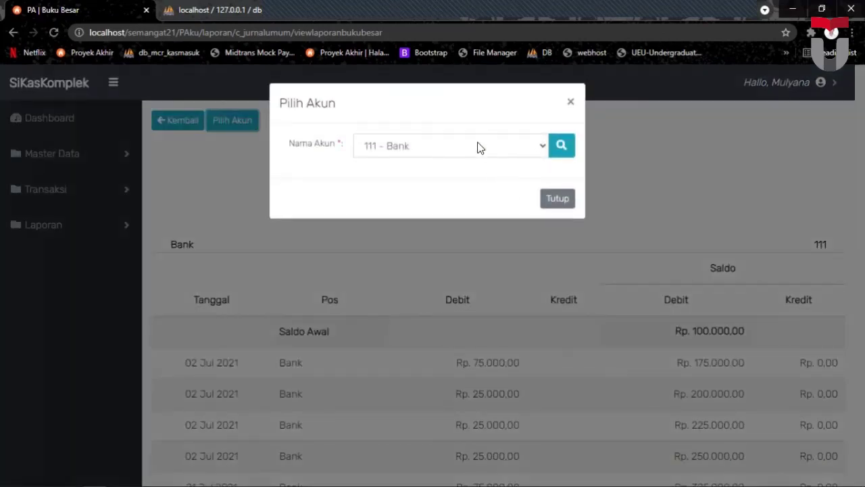
left_click(477, 148)
left_click(436, 188)
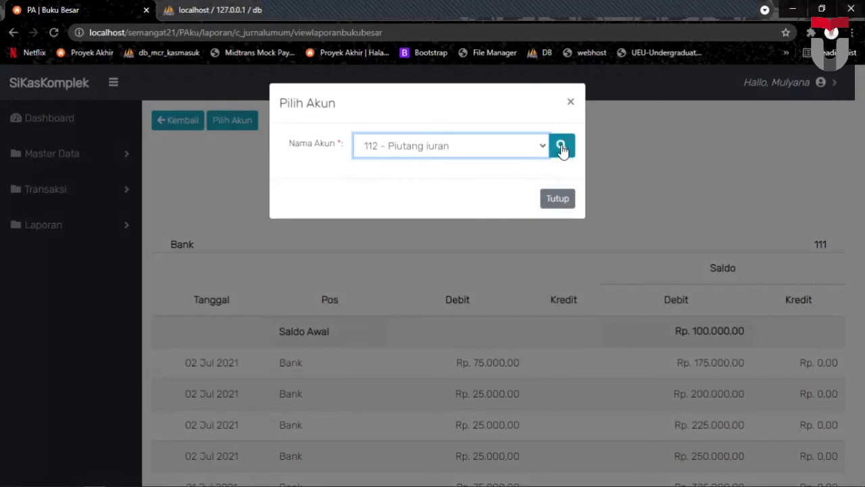
left_click(562, 149)
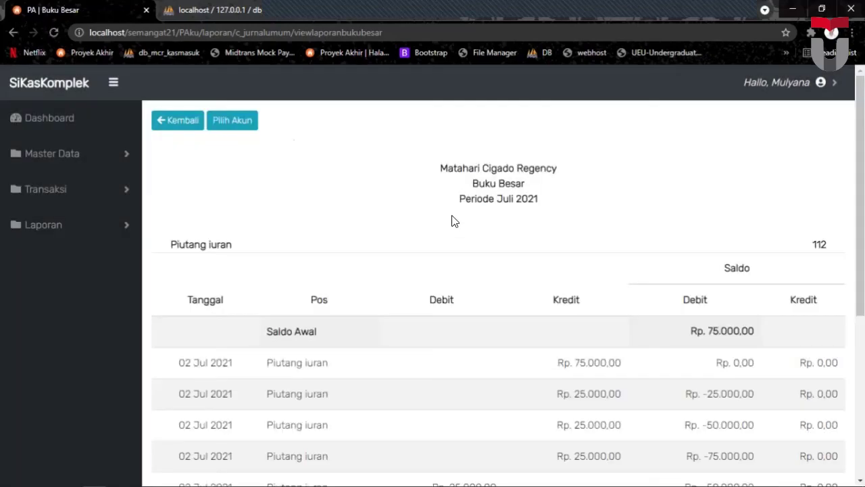
scroll(453, 215, "down", 1)
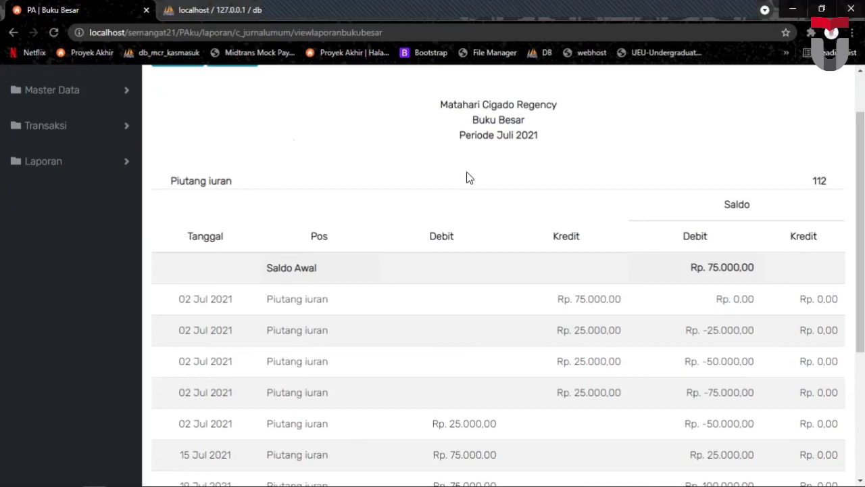
scroll(469, 177, "down", 3)
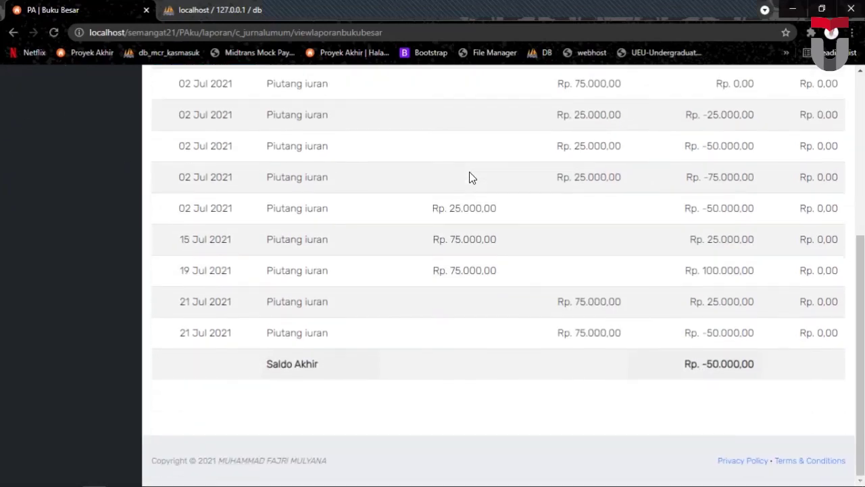
scroll(471, 172, "up", 4)
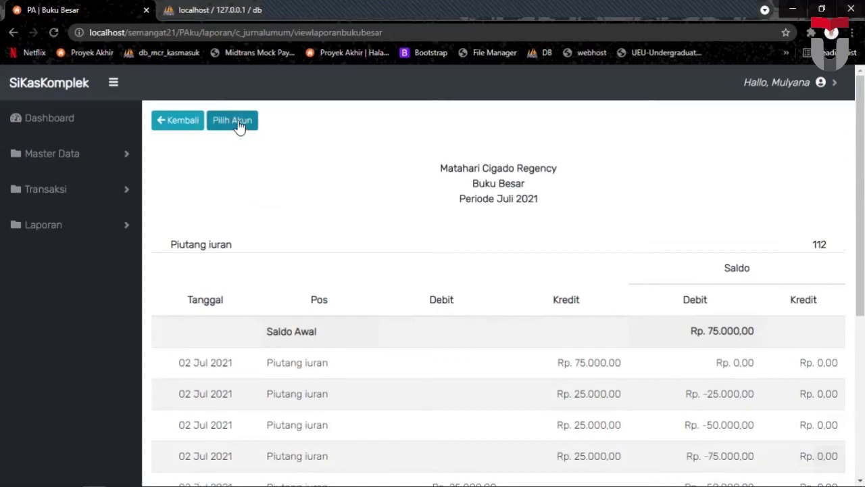
Switch the July ledger to account 411 Pendapatan iuran and review its Rp. 350.000,00 balance.
left_click(236, 121)
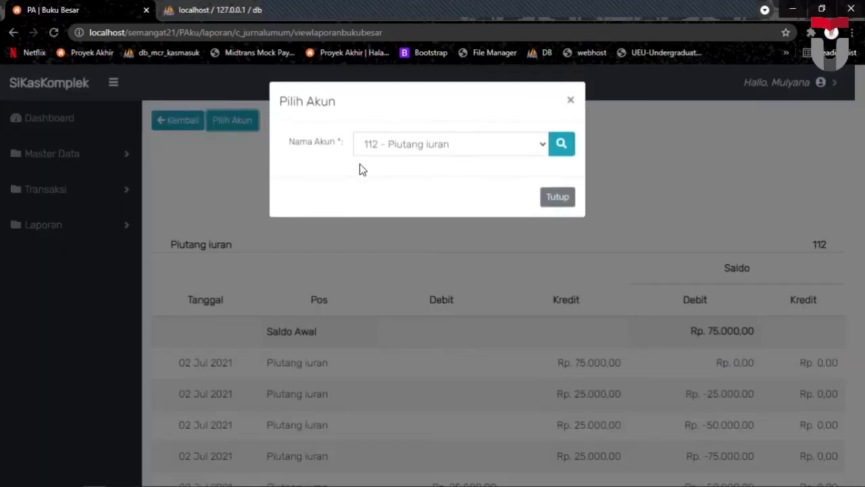
left_click(390, 145)
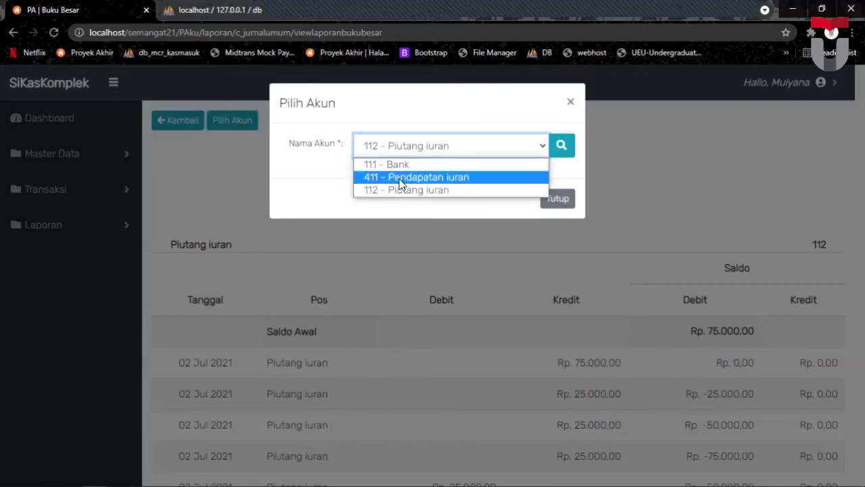
left_click(398, 178)
left_click(563, 146)
scroll(426, 186, "down", 3)
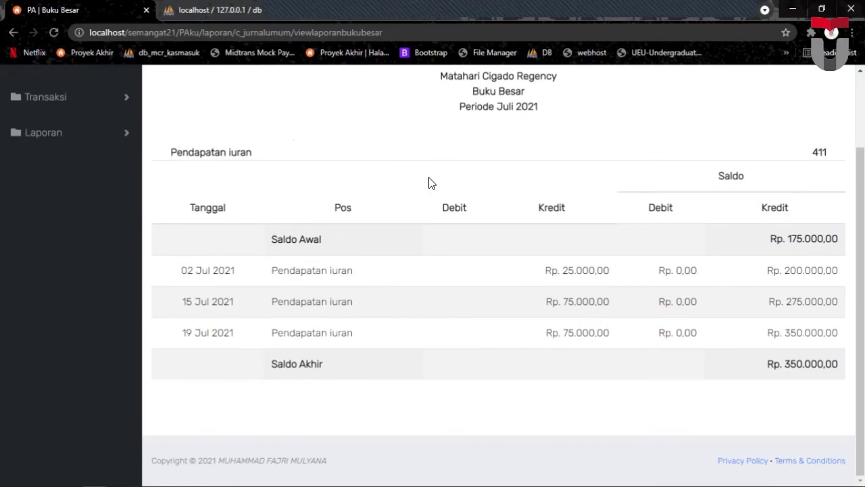
scroll(433, 177, "up", 3)
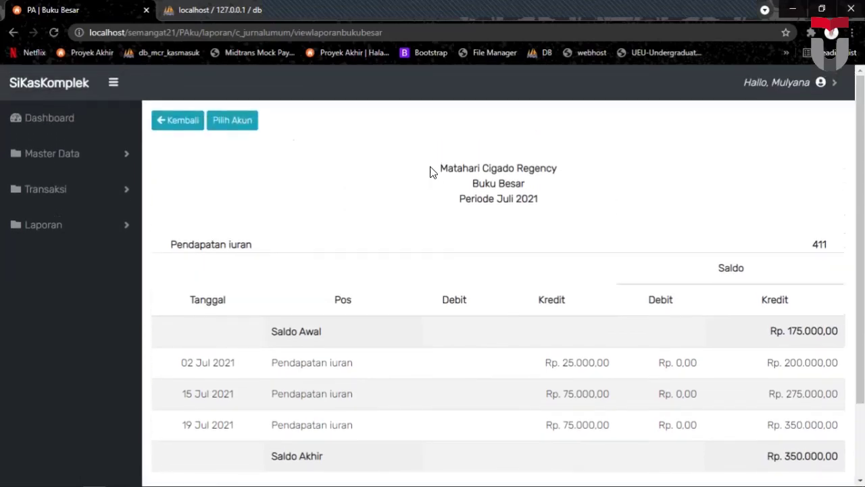
Log out of SiKasKomplek and confirm the logout.
left_click(820, 82)
left_click(777, 111)
left_click(555, 180)
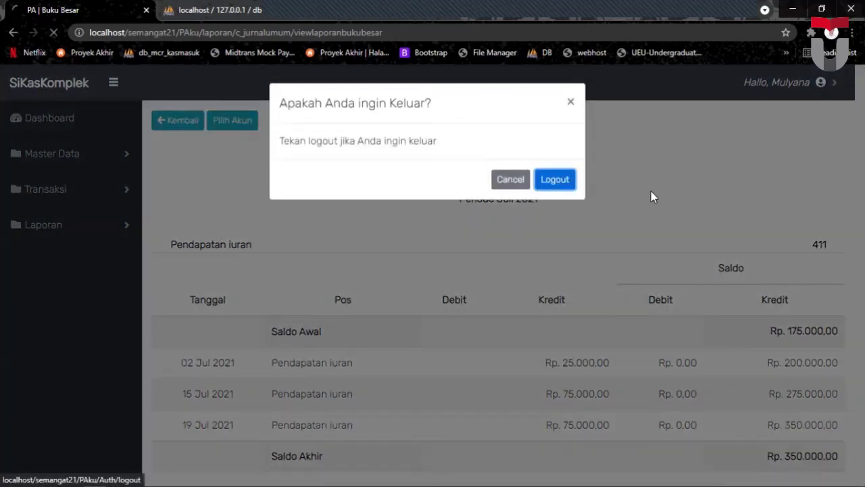